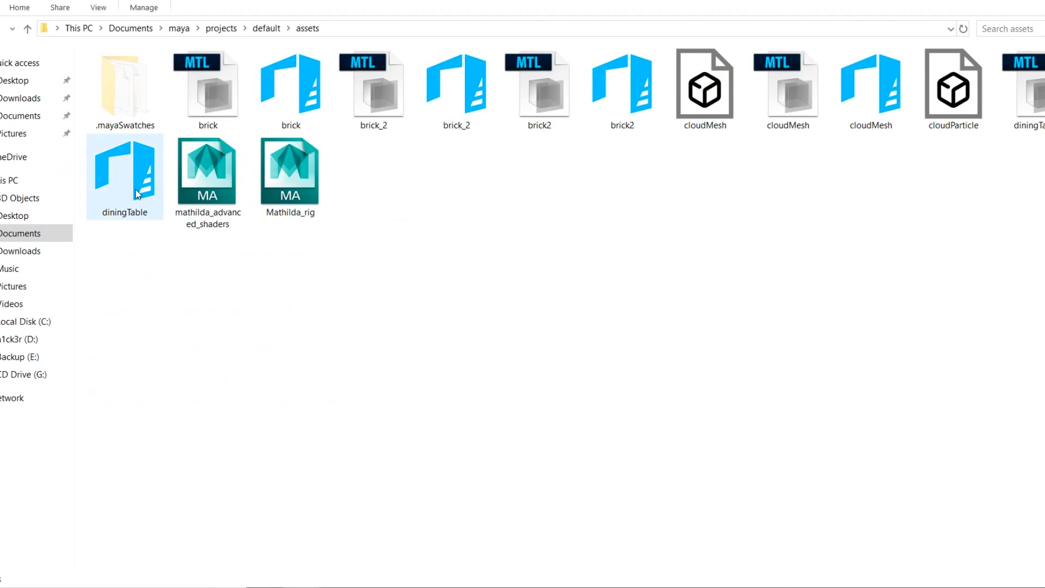
- Import the diningTable model from the file browser into the Unity project's Assets folder and set its mesh compression to High
{"action": "left_click_drag", "start_coordinate": [133, 175], "coordinate": [549, 530]}
{"action": "left_click", "coordinate": [414, 514]}
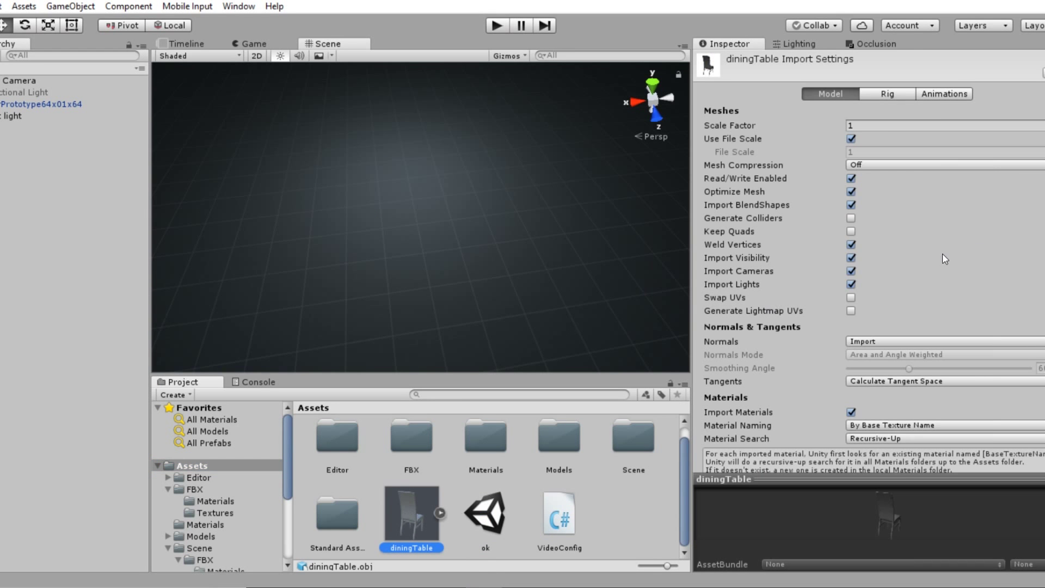
{"action": "left_click", "coordinate": [868, 166]}
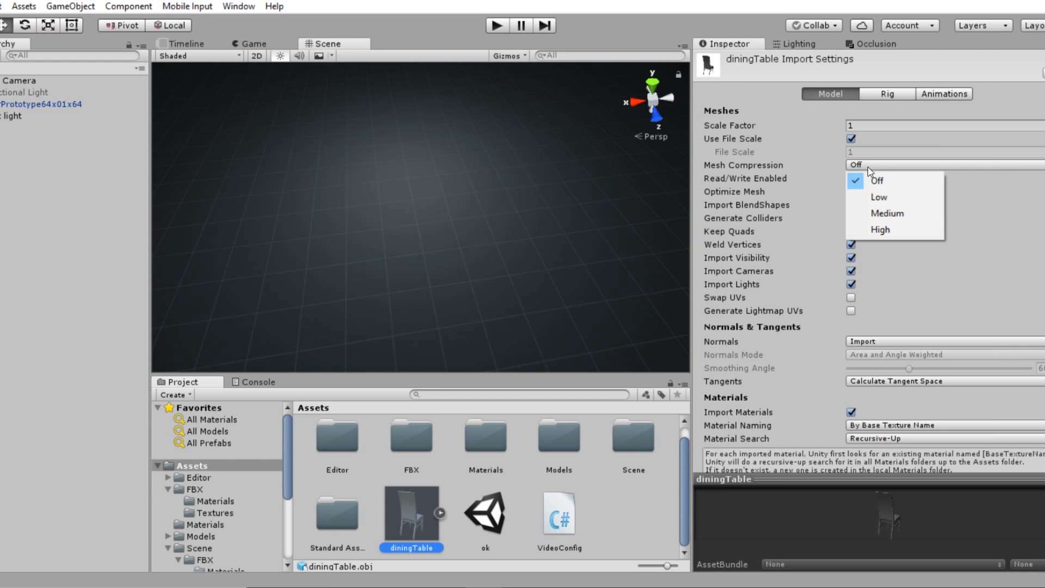
{"action": "left_click", "coordinate": [878, 230]}
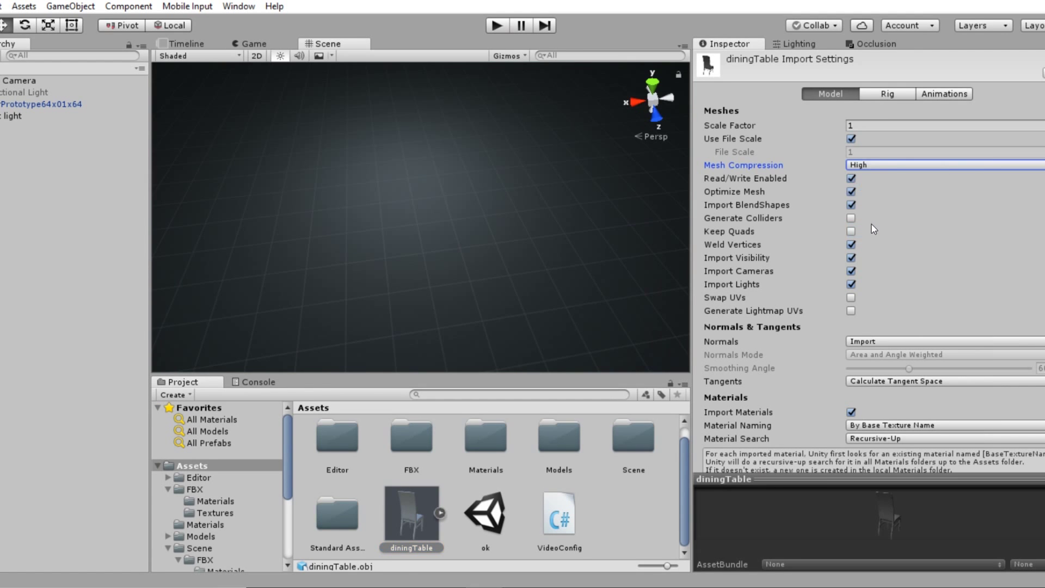
- Disable Read/Write and the import of BlendShapes, visibility, cameras and lights for the diningTable model
{"action": "left_click", "coordinate": [850, 179]}
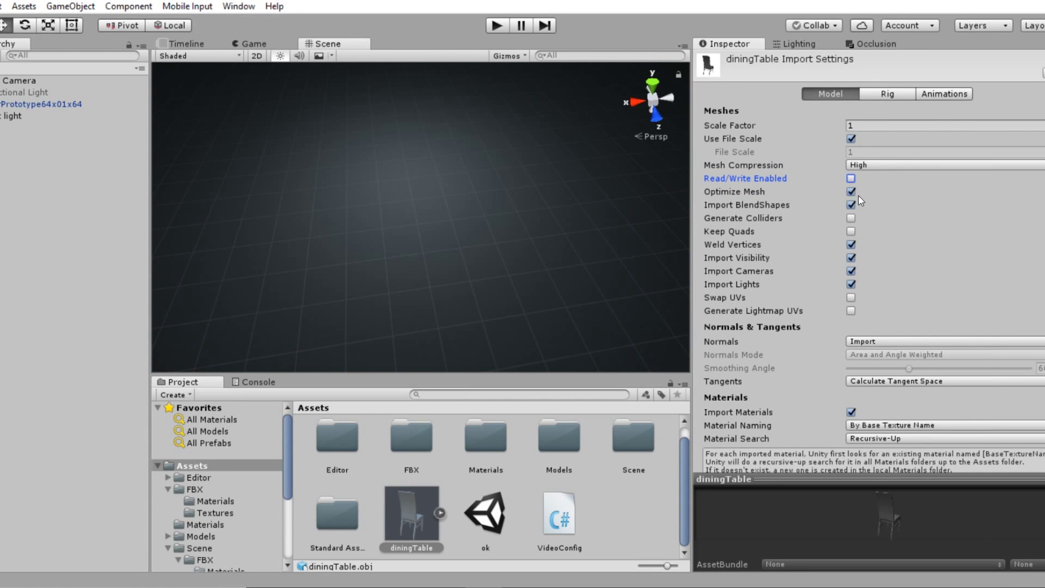
{"action": "left_click", "coordinate": [851, 205]}
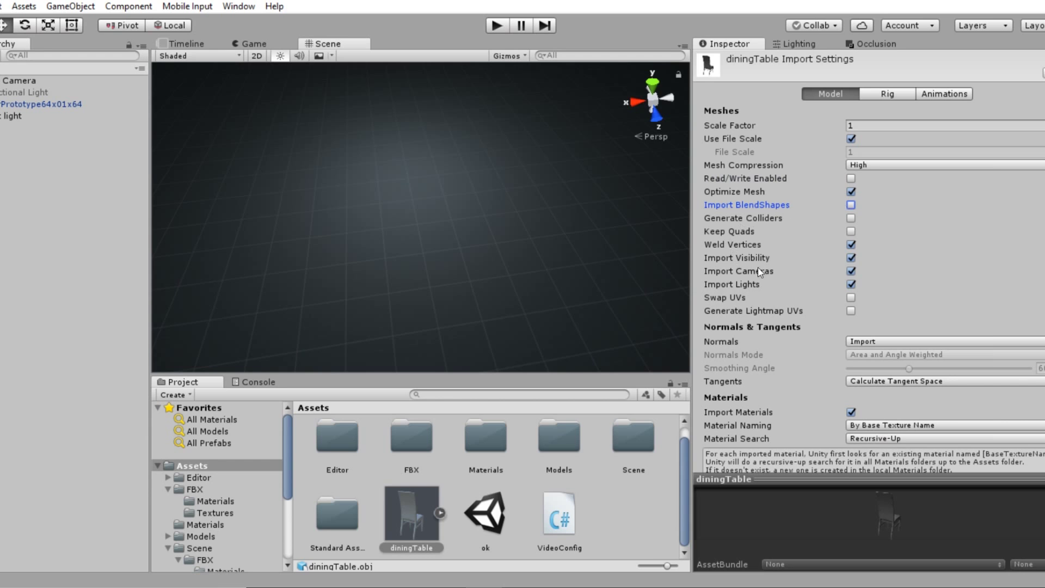
{"action": "left_click", "coordinate": [850, 258]}
{"action": "left_click", "coordinate": [850, 271]}
{"action": "left_click", "coordinate": [850, 284]}
- Keep the diningTable normals set to Import, turn off material import and apply the model settings
{"action": "scroll", "coordinate": [949, 309], "scroll_direction": "down", "scroll_amount": 5}
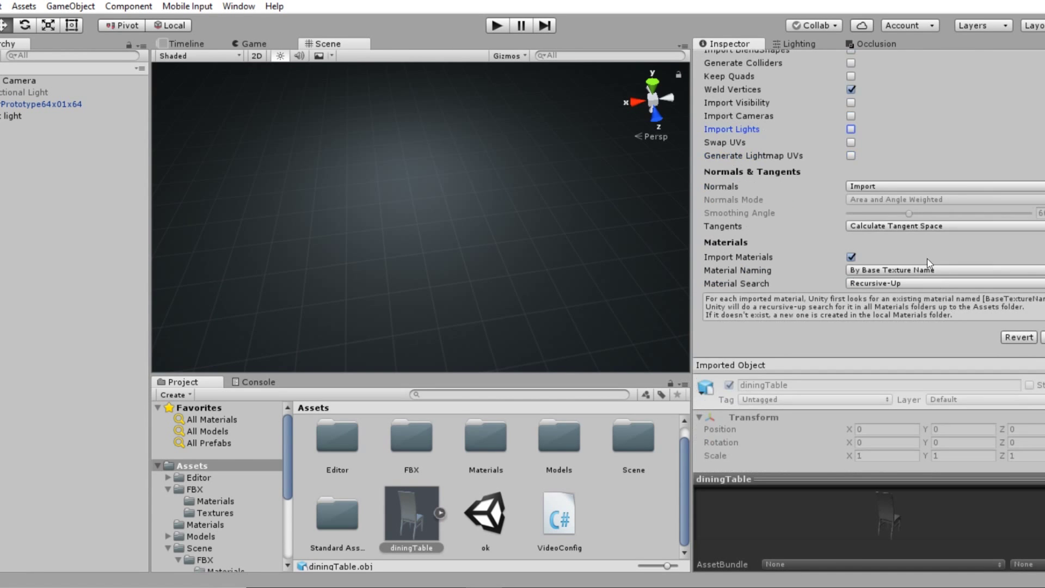
{"action": "left_click", "coordinate": [887, 187]}
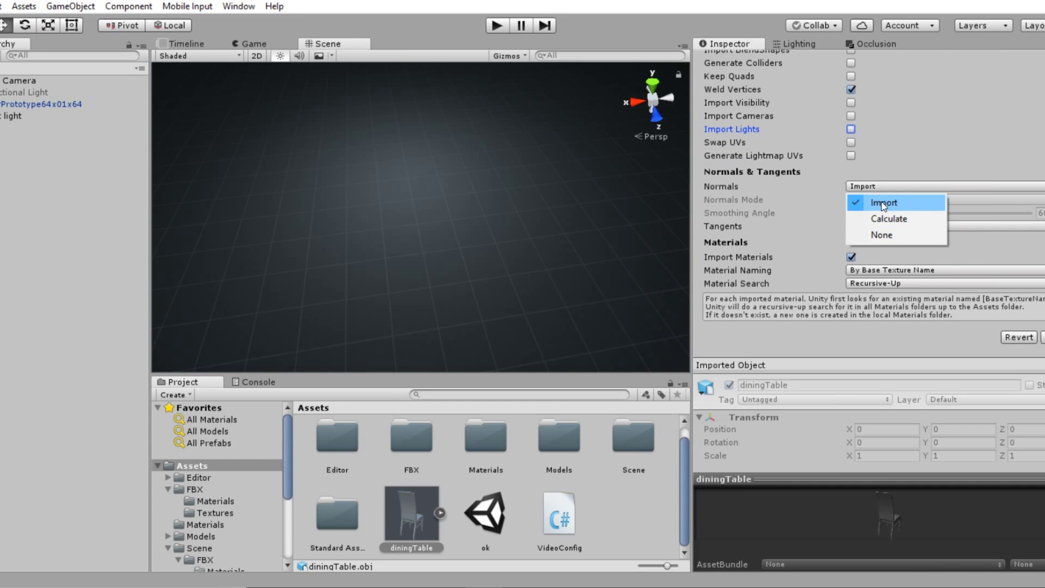
{"action": "left_click", "coordinate": [880, 201]}
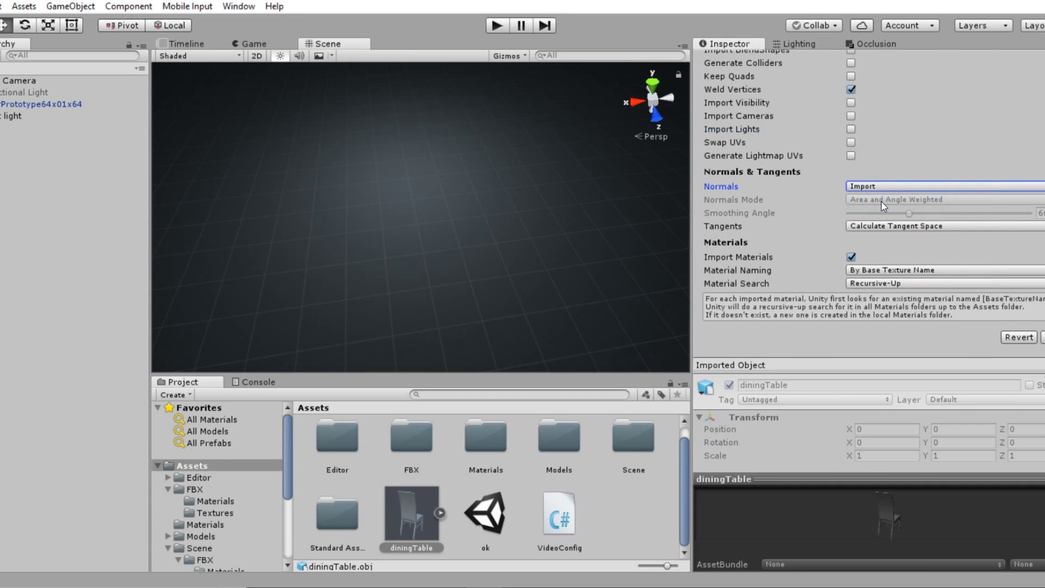
{"action": "left_click", "coordinate": [850, 257]}
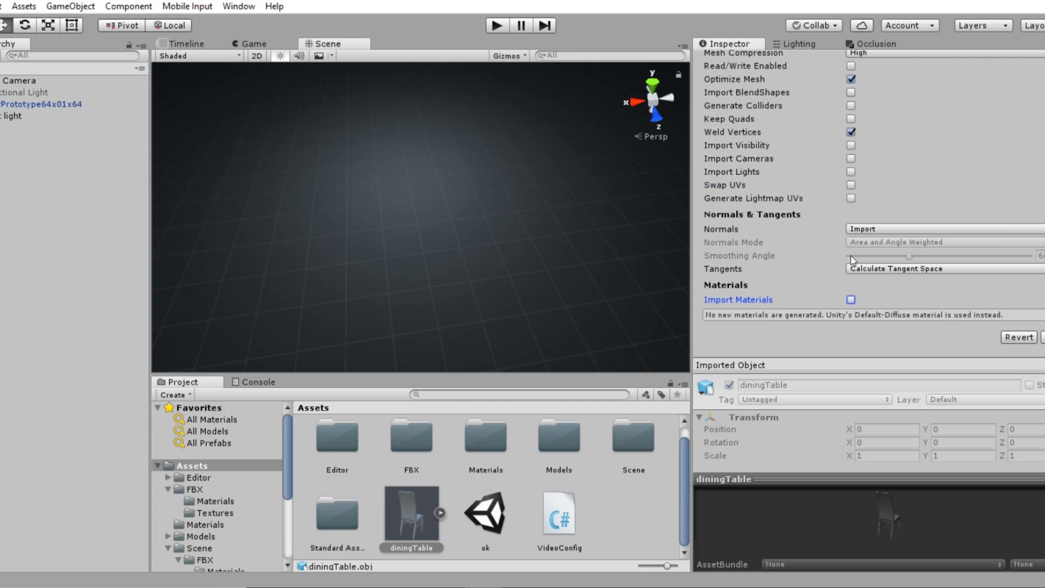
{"action": "left_click", "coordinate": [1042, 337]}
{"action": "scroll", "coordinate": [955, 302], "scroll_direction": "up", "scroll_amount": 5}
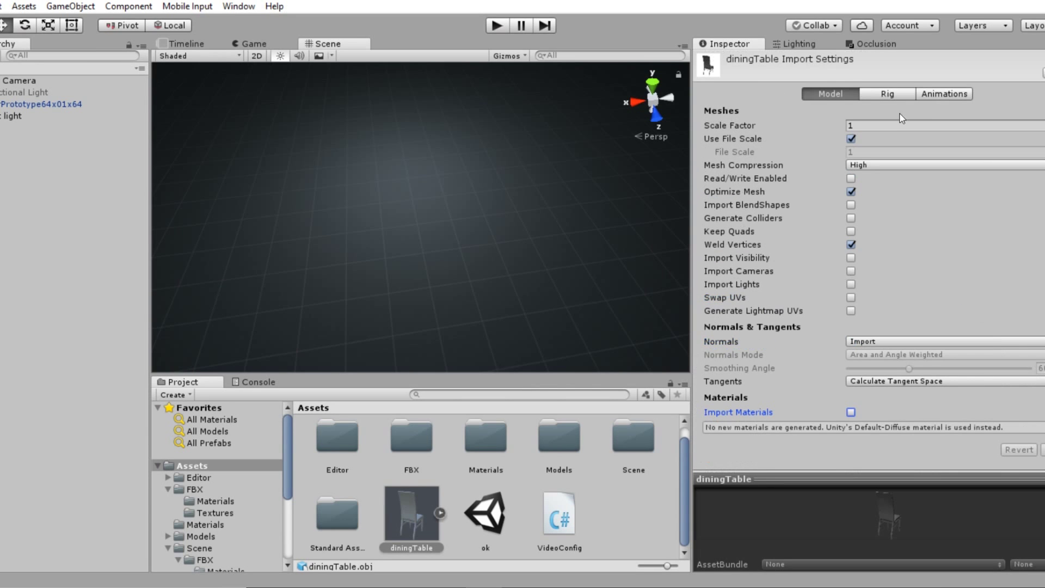
- Leave the diningTable rig's animation type at None and turn off animation import
{"action": "left_click", "coordinate": [888, 95]}
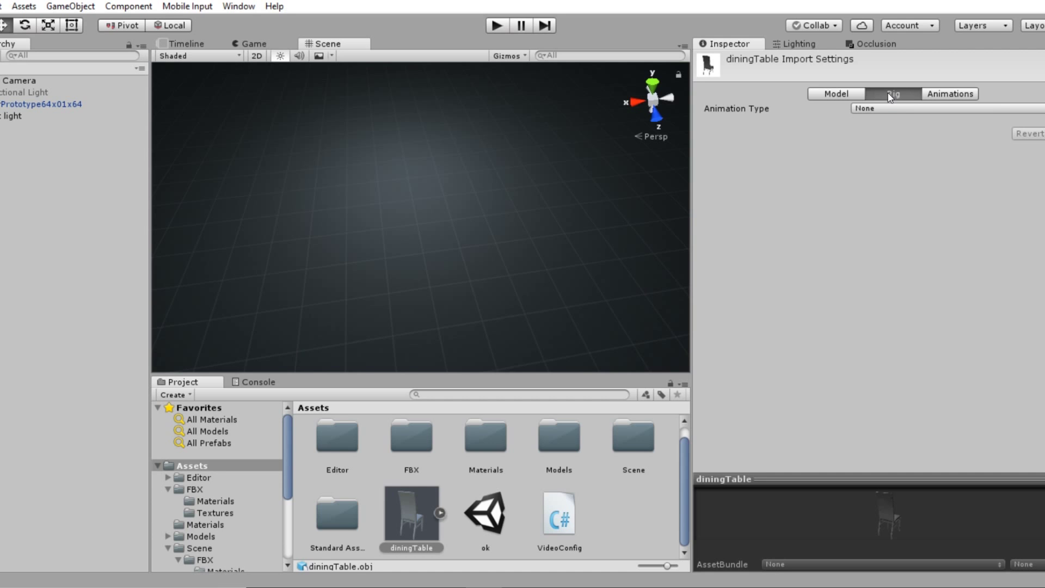
{"action": "left_click", "coordinate": [886, 108]}
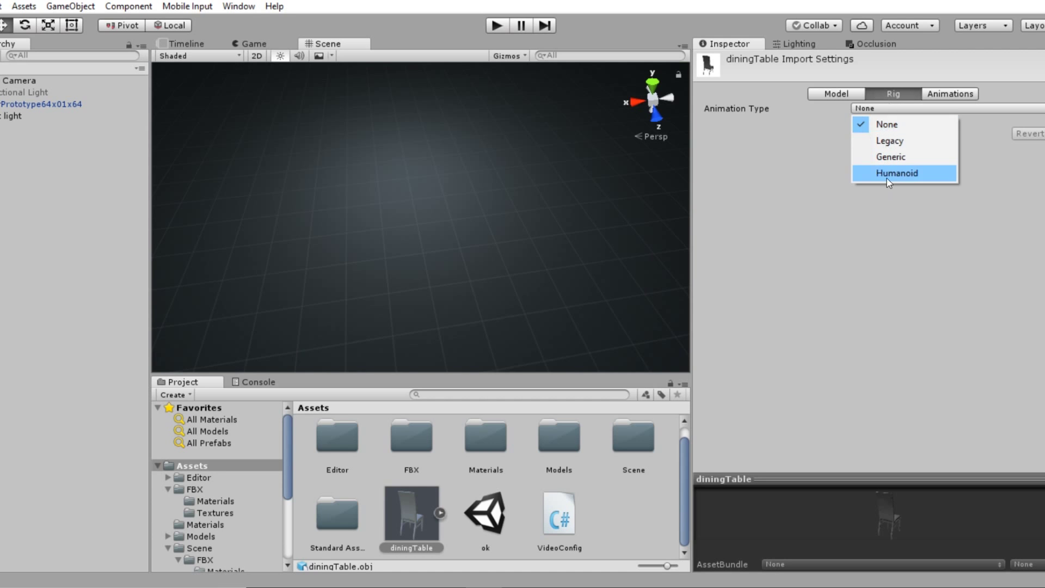
{"action": "left_click", "coordinate": [890, 123]}
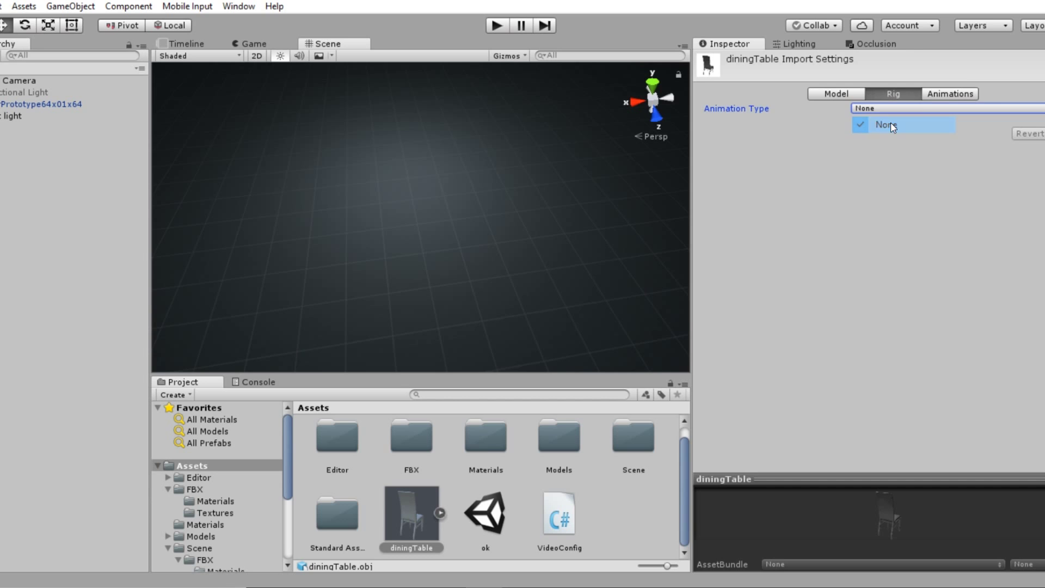
{"action": "left_click", "coordinate": [951, 94]}
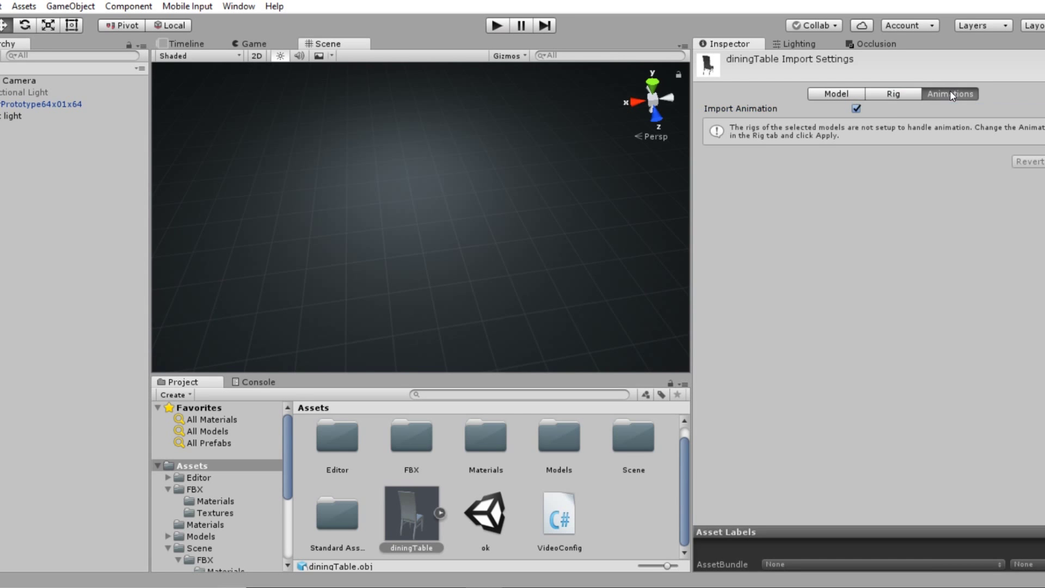
{"action": "left_click", "coordinate": [856, 109]}
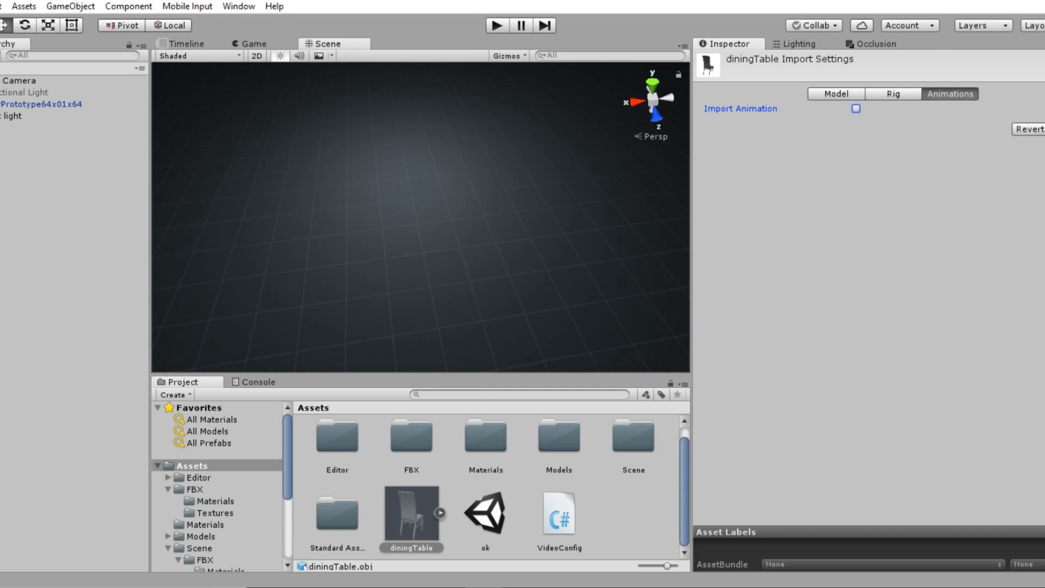
- In Maya, select the three rock versions one at a time to compare their wireframes and polygon counts
{"action": "left_click_drag", "start_coordinate": [828, 455], "coordinate": [773, 444]}
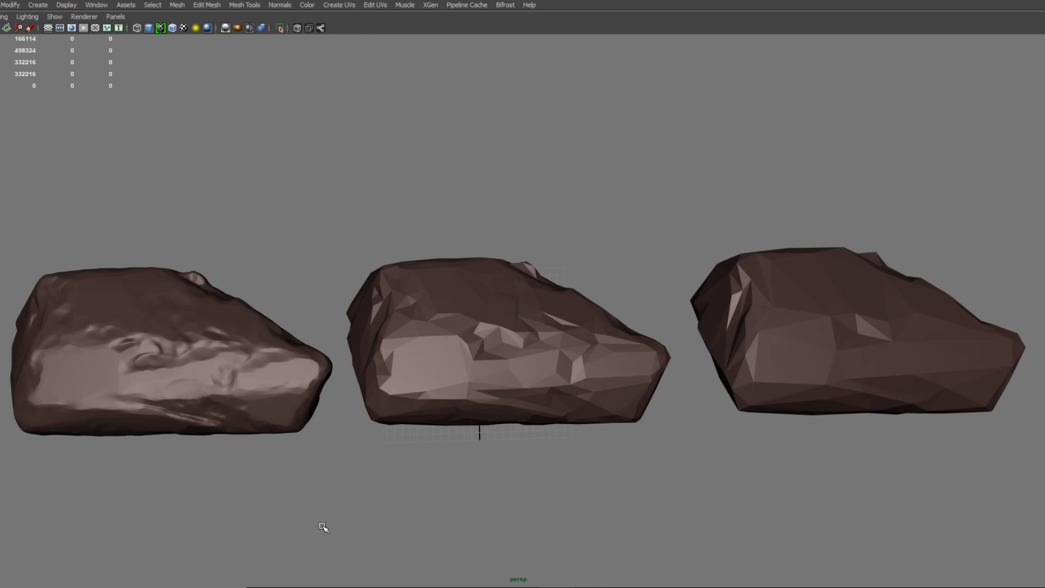
{"action": "left_click", "coordinate": [234, 412]}
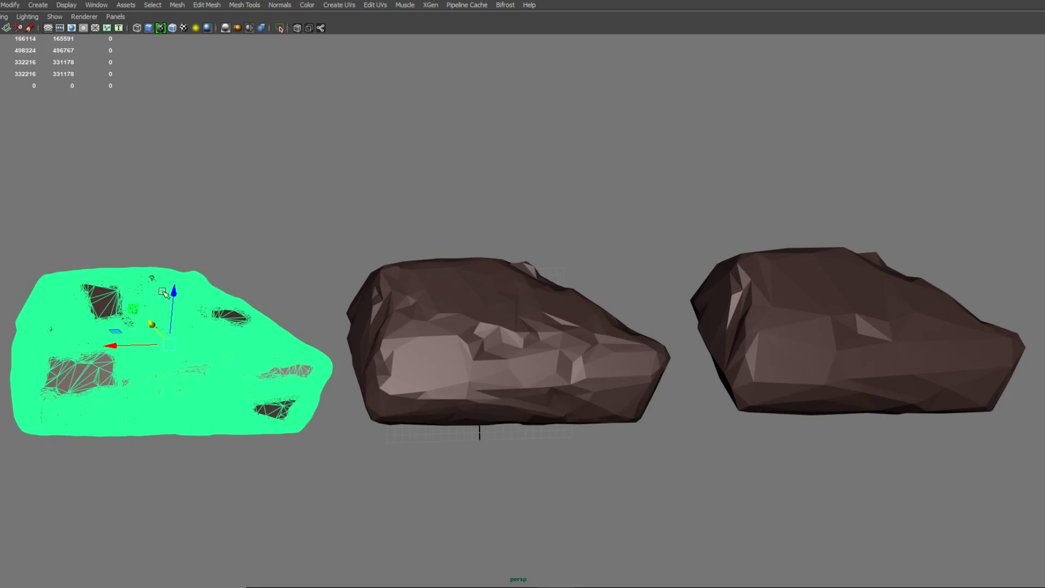
{"action": "middle_click_drag", "start_coordinate": [189, 328], "coordinate": [407, 290], "text": "alt"}
{"action": "right_click_drag", "start_coordinate": [407, 289], "coordinate": [842, 436], "text": "alt"}
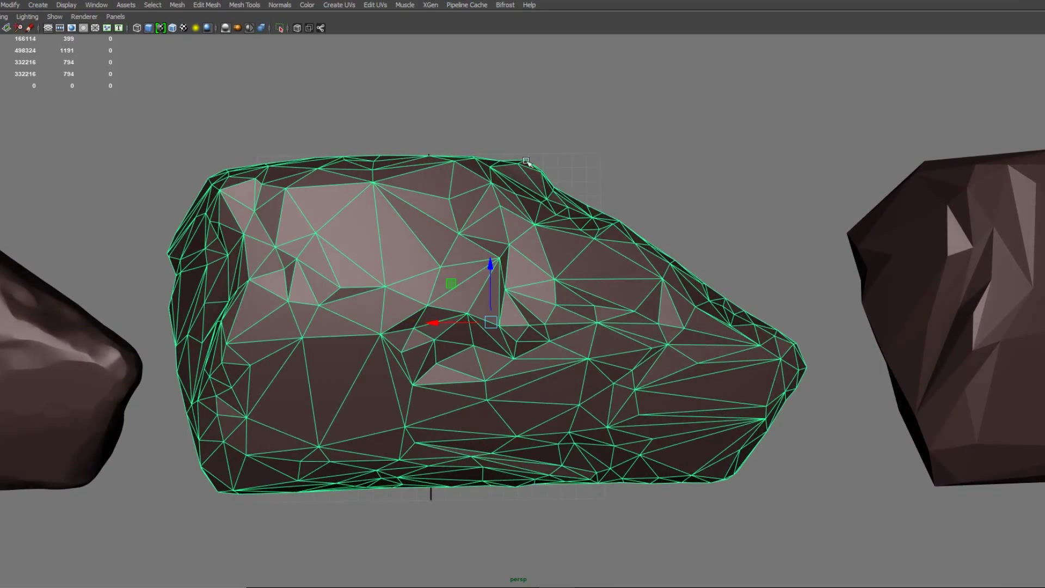
{"action": "middle_click_drag", "start_coordinate": [750, 355], "coordinate": [231, 350], "text": "alt"}
{"action": "left_click", "coordinate": [607, 299]}
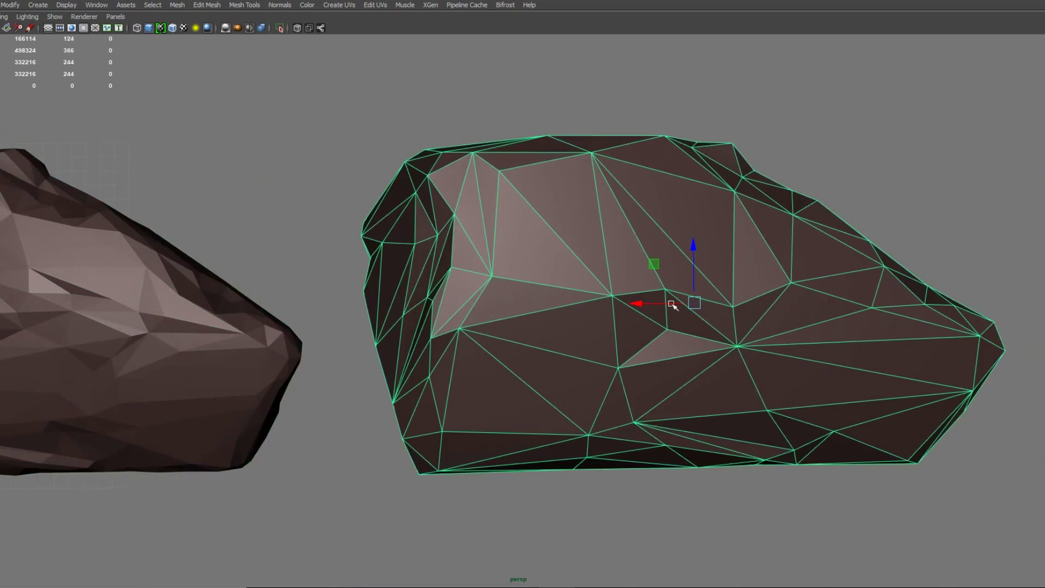
{"action": "middle_click_drag", "start_coordinate": [804, 326], "coordinate": [688, 345], "text": "alt"}
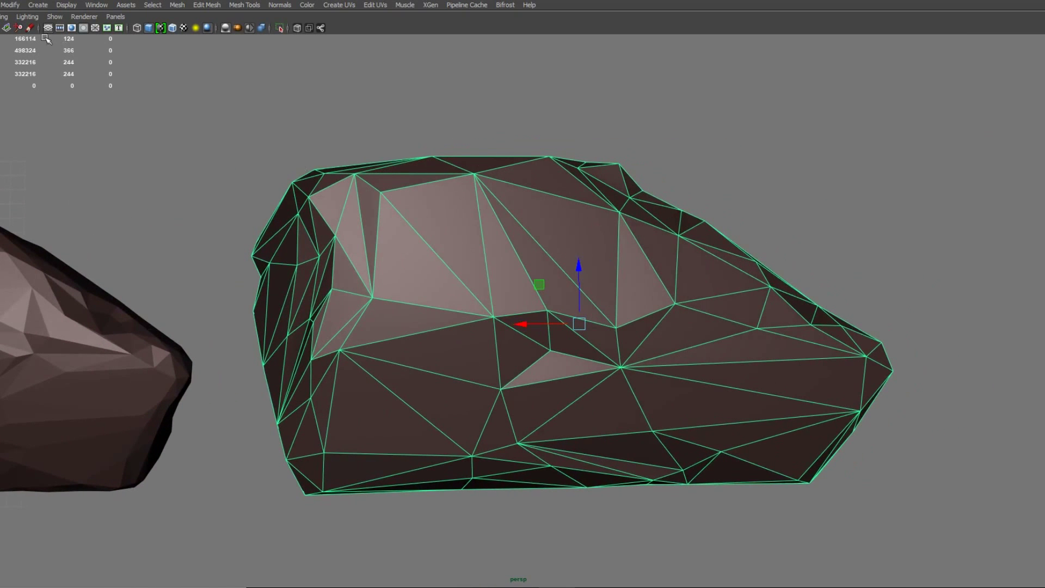
- Select the high-poly and lowest-poly rocks together and examine them side by side
{"action": "right_click_drag", "start_coordinate": [765, 338], "coordinate": [480, 312], "text": "alt"}
{"action": "middle_click_drag", "start_coordinate": [470, 313], "coordinate": [811, 313], "text": "alt"}
{"action": "left_click_drag", "start_coordinate": [702, 301], "coordinate": [548, 310], "text": "alt"}
{"action": "left_click", "coordinate": [281, 374]}
{"action": "left_click", "coordinate": [869, 362], "text": "shift"}
{"action": "left_click_drag", "start_coordinate": [891, 380], "coordinate": [912, 412], "text": "alt"}
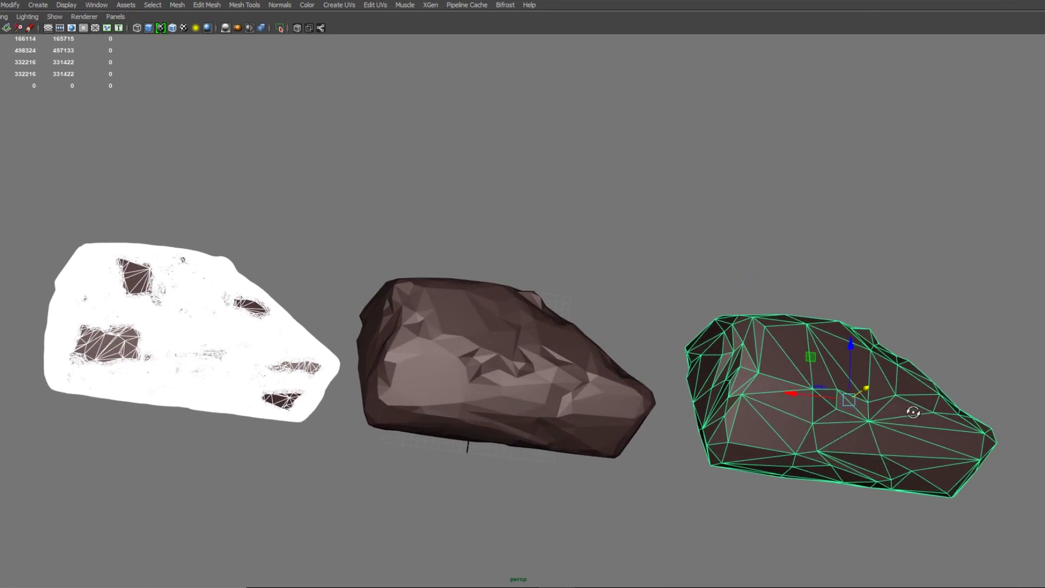
{"action": "middle_click_drag", "start_coordinate": [912, 406], "coordinate": [659, 422], "text": "alt"}
- Apply Soften Edge to the lowest-poly rock and compare it with the high-poly version
{"action": "left_click", "coordinate": [701, 438]}
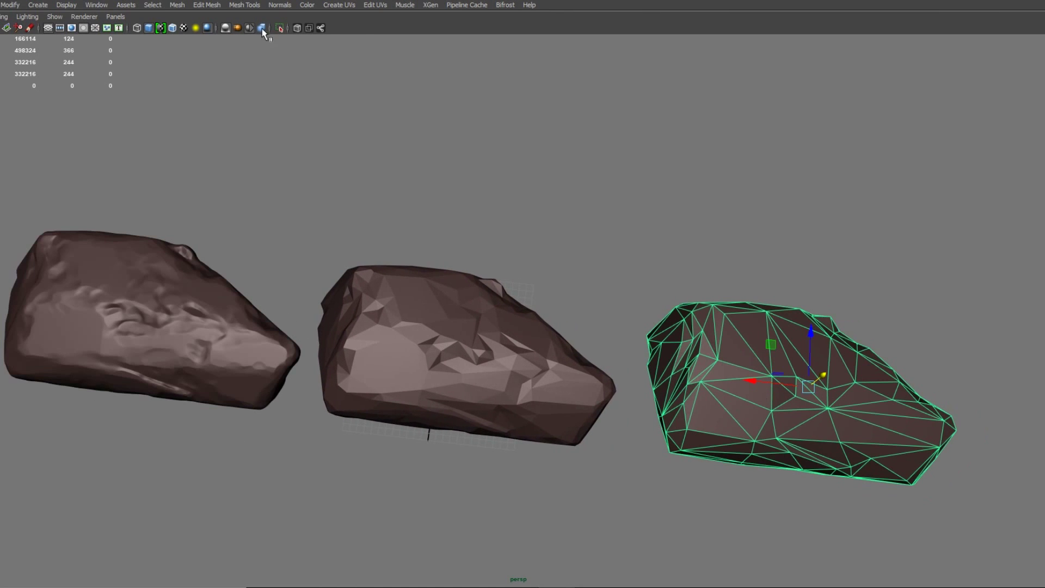
{"action": "left_click", "coordinate": [281, 5]}
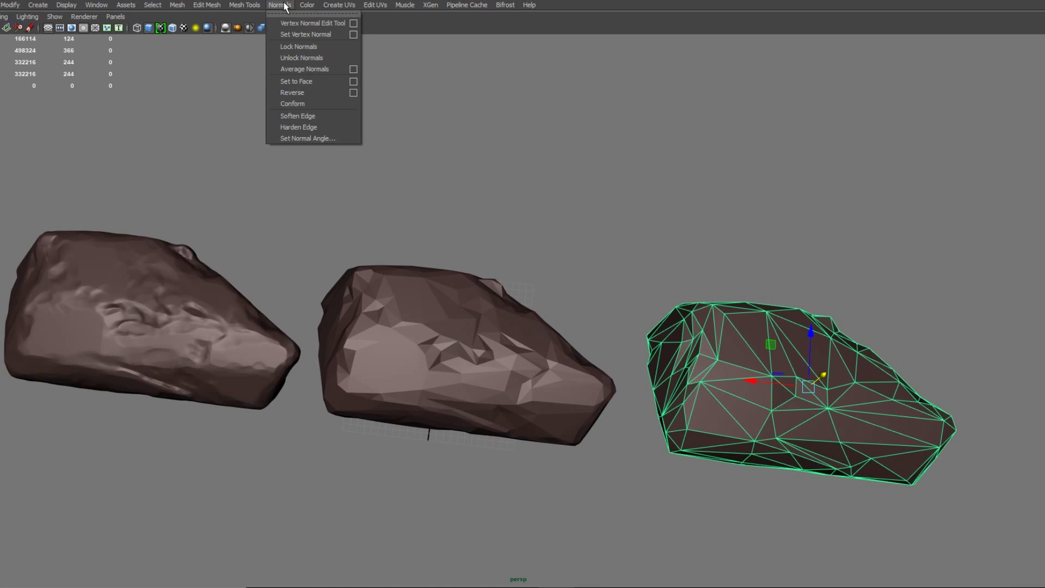
{"action": "left_click", "coordinate": [308, 116]}
{"action": "left_click", "coordinate": [525, 173]}
{"action": "left_click", "coordinate": [742, 373]}
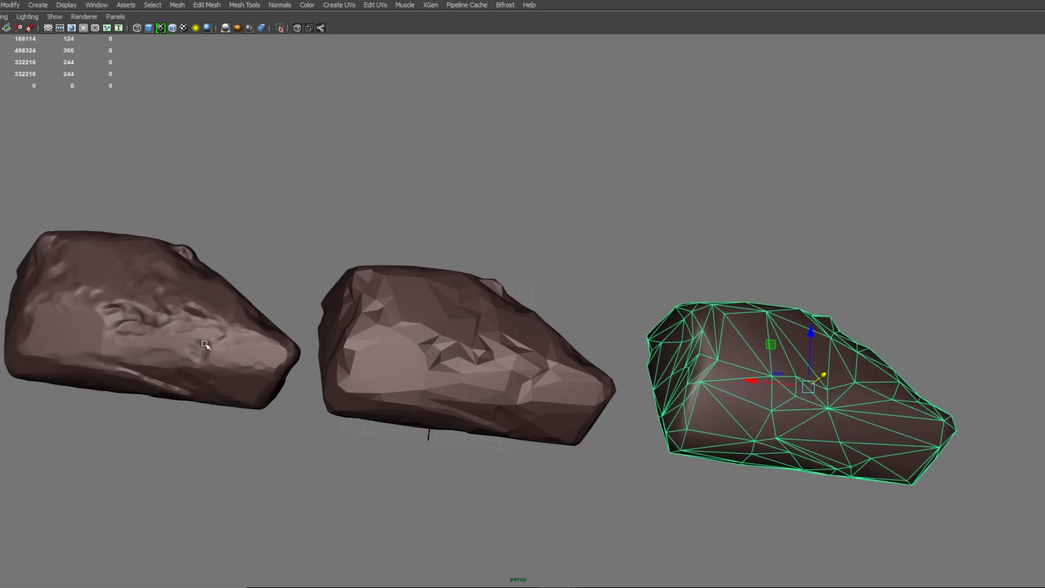
{"action": "left_click", "coordinate": [148, 344], "text": "shift"}
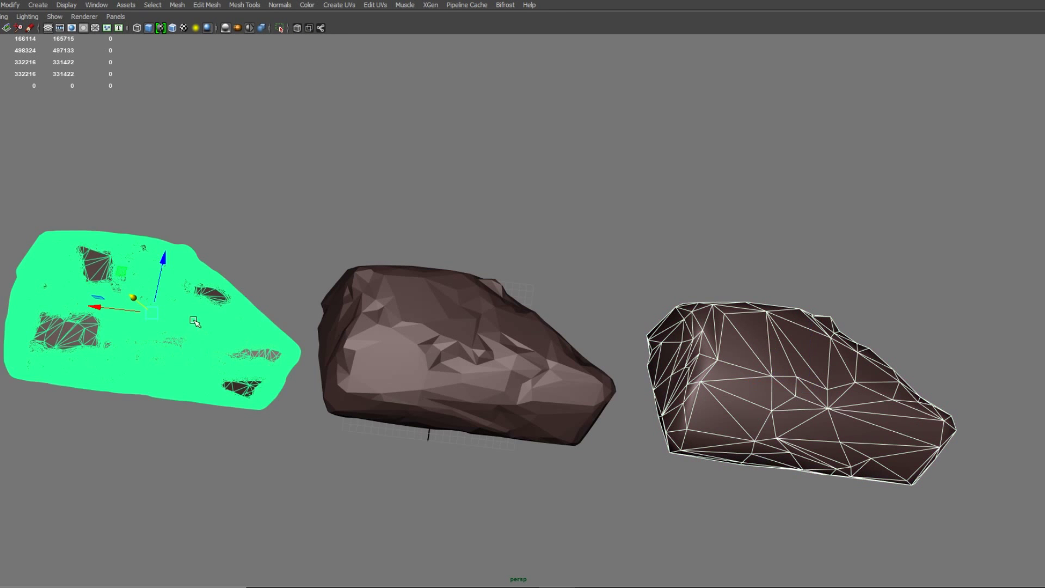
{"action": "left_click", "coordinate": [801, 423]}
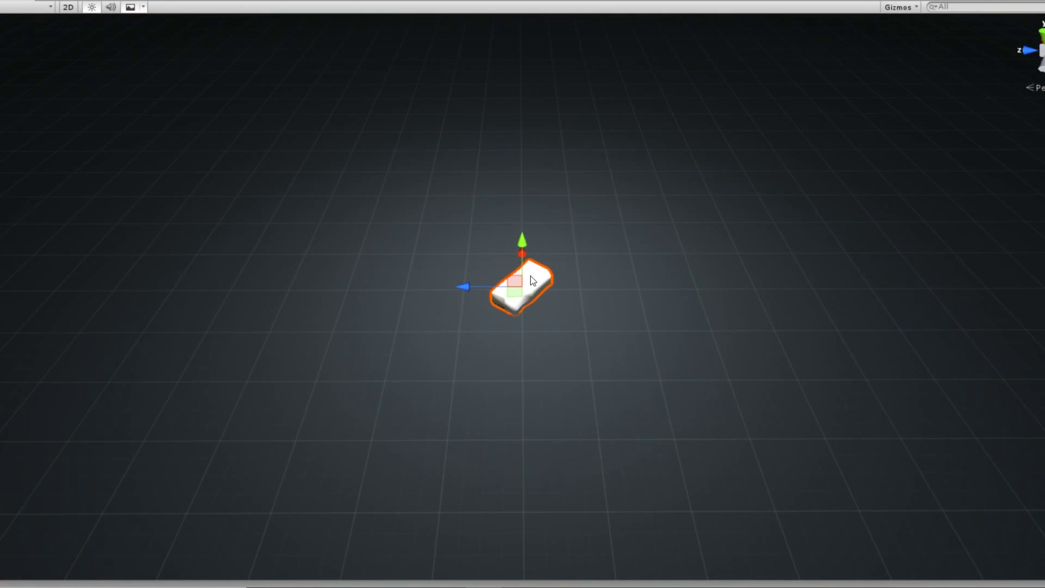
- In Unity, duplicate the brick, move the copy beside the original and rotate it
{"action": "key", "text": "ctrl+d"}
{"action": "left_click_drag", "start_coordinate": [463, 287], "coordinate": [408, 285]}
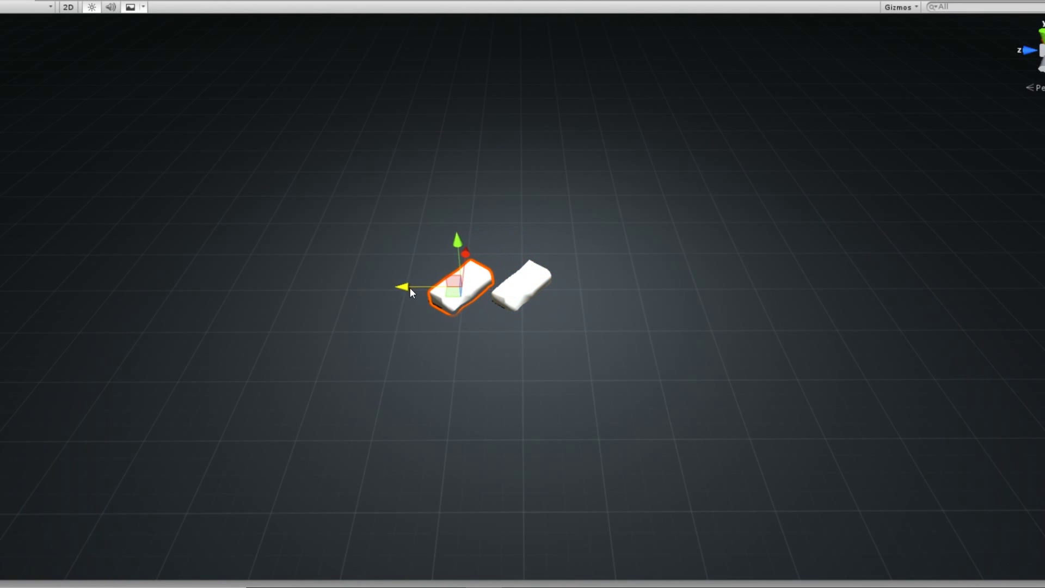
{"action": "key", "text": "r"}
{"action": "key", "text": "e"}
{"action": "left_click_drag", "start_coordinate": [440, 324], "coordinate": [675, 328]}
{"action": "key", "text": "w"}
- Build a small brick pile by duplicating the brick several times, rotating the copies and placing them around and above the original
{"action": "left_click", "coordinate": [533, 282]}
{"action": "key", "text": "ctrl+d"}
{"action": "key", "text": "e"}
{"action": "key", "text": "w"}
{"action": "key", "text": "ctrl+d"}
{"action": "key", "text": "r"}
{"action": "key", "text": "e"}
{"action": "key", "text": "w"}
{"action": "left_click_drag", "start_coordinate": [571, 325], "coordinate": [544, 262]}
{"action": "left_click_drag", "start_coordinate": [534, 167], "coordinate": [536, 197]}
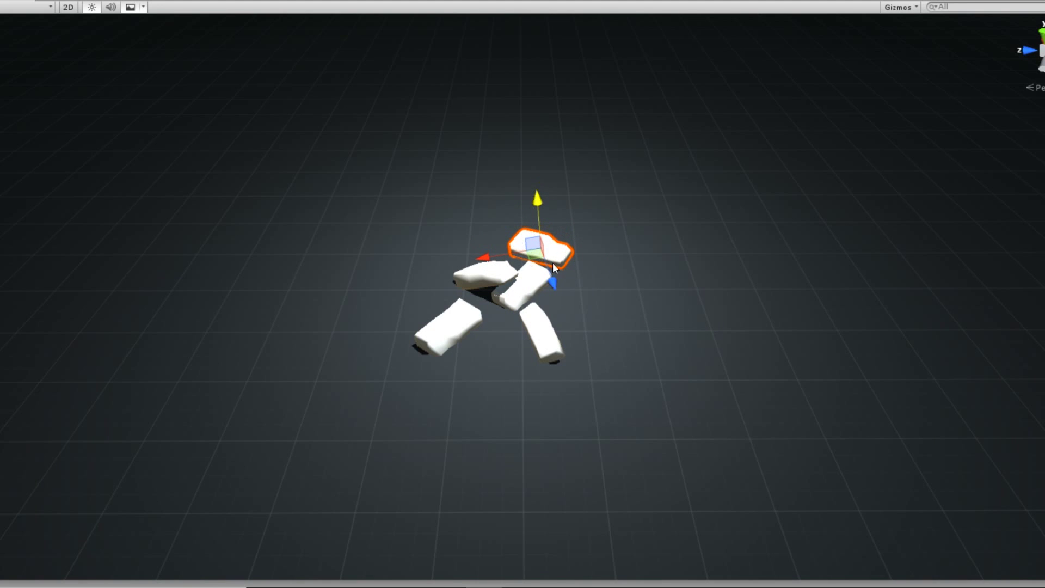
{"action": "key", "text": "ctrl+d"}
{"action": "left_click_drag", "start_coordinate": [534, 255], "coordinate": [425, 285]}
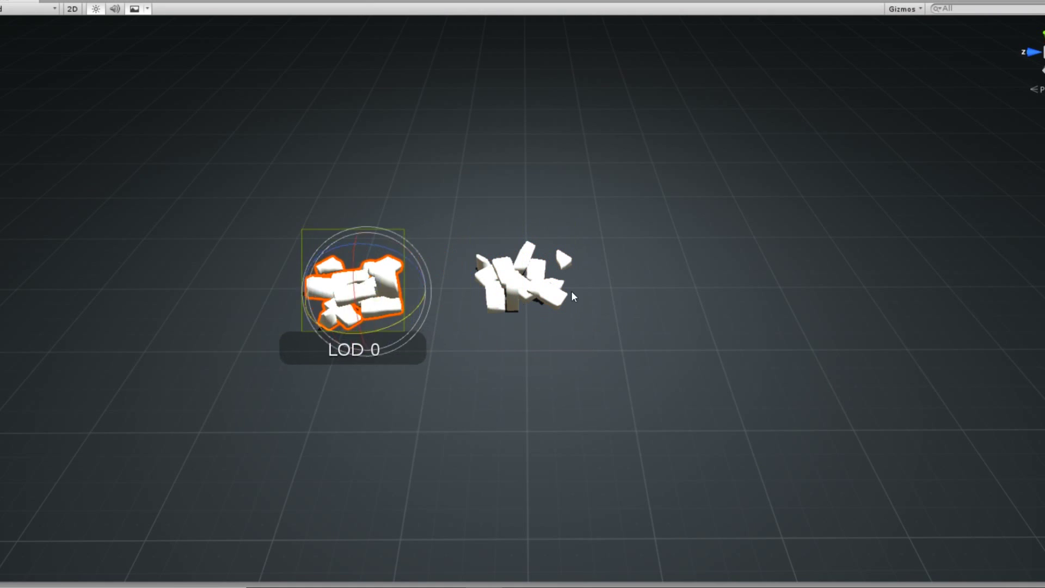
- Duplicate the LOD brick pile, turn the copy and arrange the piles next to each other
{"action": "left_click_drag", "start_coordinate": [420, 305], "coordinate": [566, 363]}
{"action": "key", "text": "ctrl+d"}
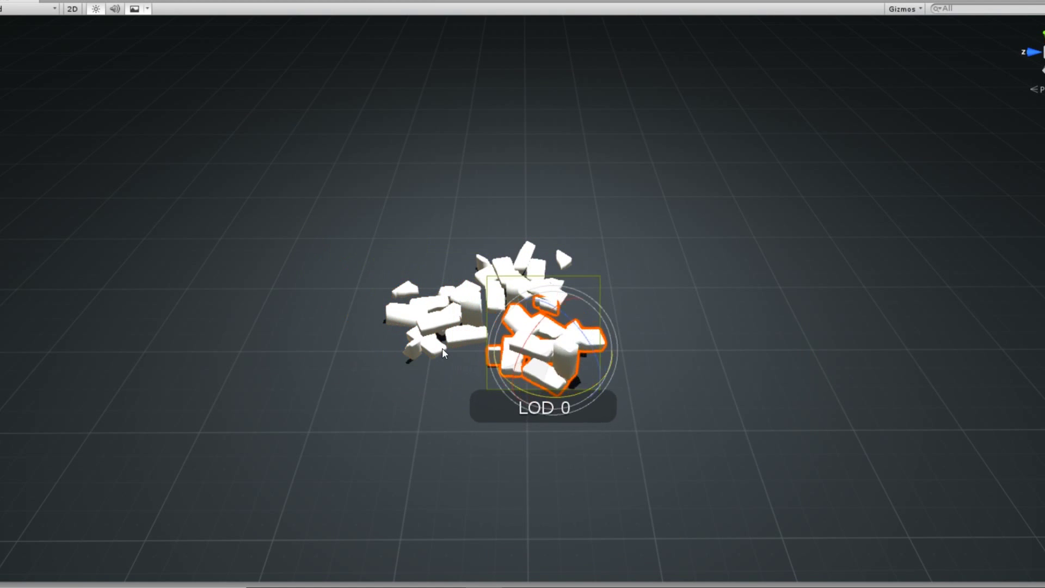
{"action": "left_click_drag", "start_coordinate": [430, 331], "coordinate": [370, 297]}
{"action": "key", "text": "w"}
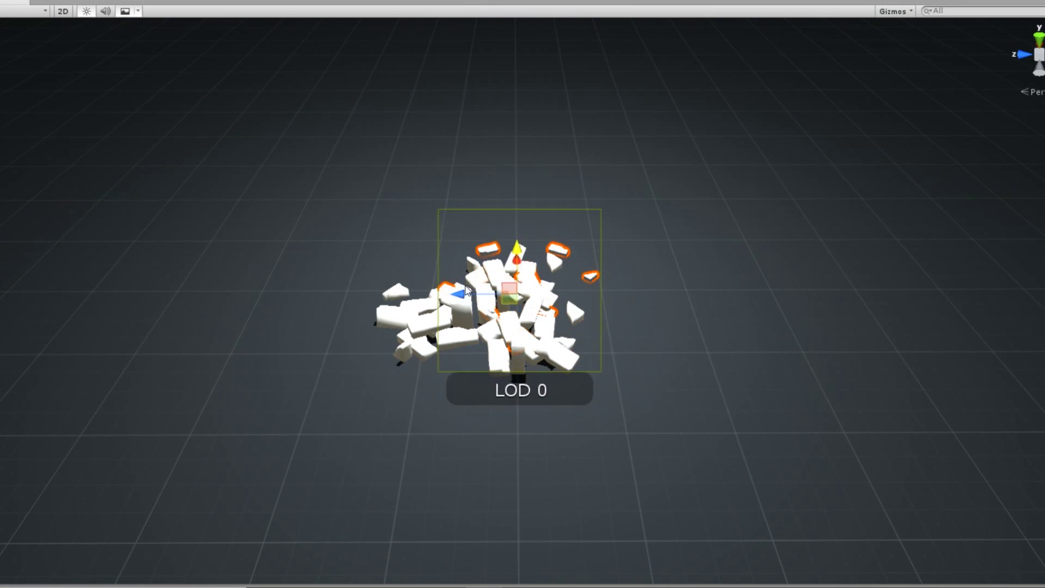
- Spread duplicates of the brick debris groups around the existing piles and vary their rotation
{"action": "left_click_drag", "start_coordinate": [502, 309], "coordinate": [378, 445]}
{"action": "key", "text": "ctrl+d"}
{"action": "left_click_drag", "start_coordinate": [527, 370], "coordinate": [486, 463]}
{"action": "left_click_drag", "start_coordinate": [509, 297], "coordinate": [574, 284]}
{"action": "key", "text": "ctrl+d"}
{"action": "left_click_drag", "start_coordinate": [643, 293], "coordinate": [466, 253]}
{"action": "key", "text": "e"}
{"action": "left_click_drag", "start_coordinate": [467, 285], "coordinate": [714, 252]}
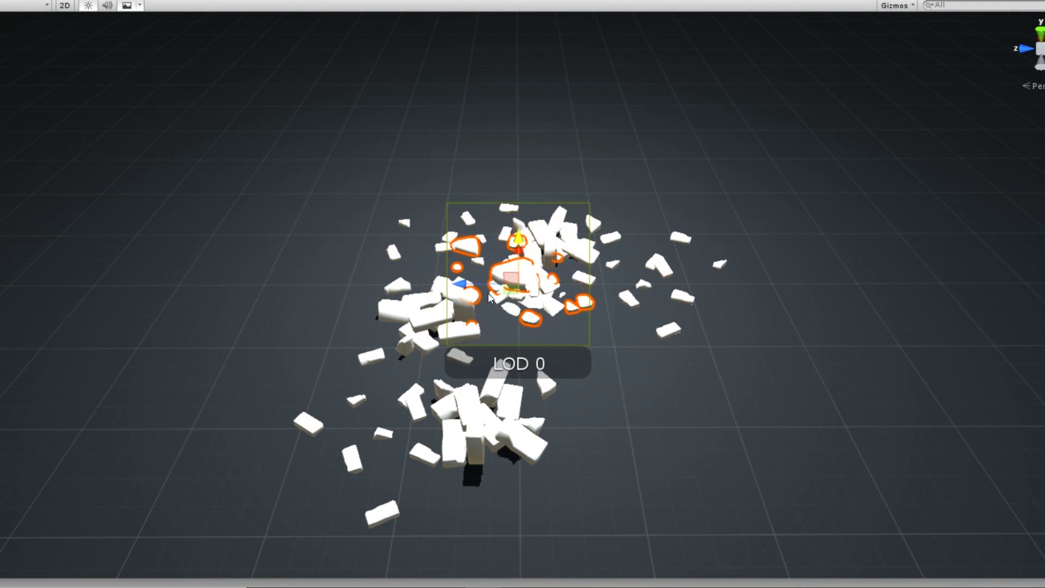
- Place the scattered rock debris and rock pile groups around the bricks, duplicating and rotating a copy for variety
{"action": "left_click_drag", "start_coordinate": [509, 283], "coordinate": [264, 340]}
{"action": "left_click", "coordinate": [515, 294]}
{"action": "left_click_drag", "start_coordinate": [510, 299], "coordinate": [784, 364]}
{"action": "key", "text": "ctrl+d"}
{"action": "key", "text": "e"}
{"action": "left_click_drag", "start_coordinate": [776, 384], "coordinate": [843, 414]}
{"action": "key", "text": "w"}
{"action": "left_click_drag", "start_coordinate": [784, 363], "coordinate": [586, 427]}
{"action": "left_click_drag", "start_coordinate": [585, 427], "coordinate": [281, 210]}
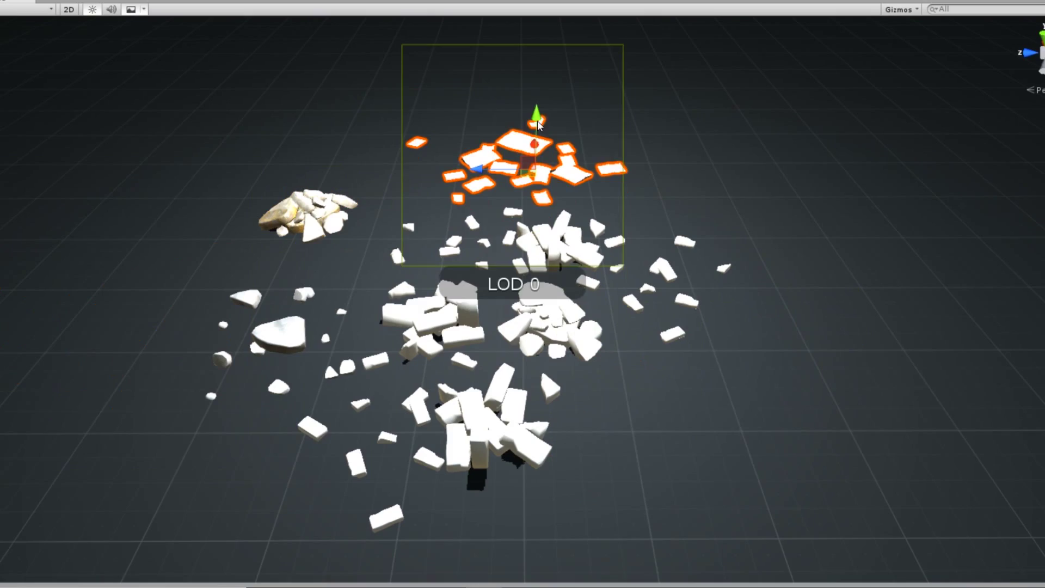
- Move the flat slab debris group away from the piles, then duplicate, rotate and reposition another debris group
{"action": "left_click_drag", "start_coordinate": [538, 124], "coordinate": [183, 186]}
{"action": "left_click", "coordinate": [793, 450]}
{"action": "key", "text": "ctrl+d"}
{"action": "key", "text": "e"}
{"action": "left_click_drag", "start_coordinate": [793, 450], "coordinate": [690, 198]}
{"action": "key", "text": "w"}
{"action": "left_click", "coordinate": [442, 354]}
{"action": "right_click_drag", "start_coordinate": [442, 354], "coordinate": [854, 332], "text": "alt"}
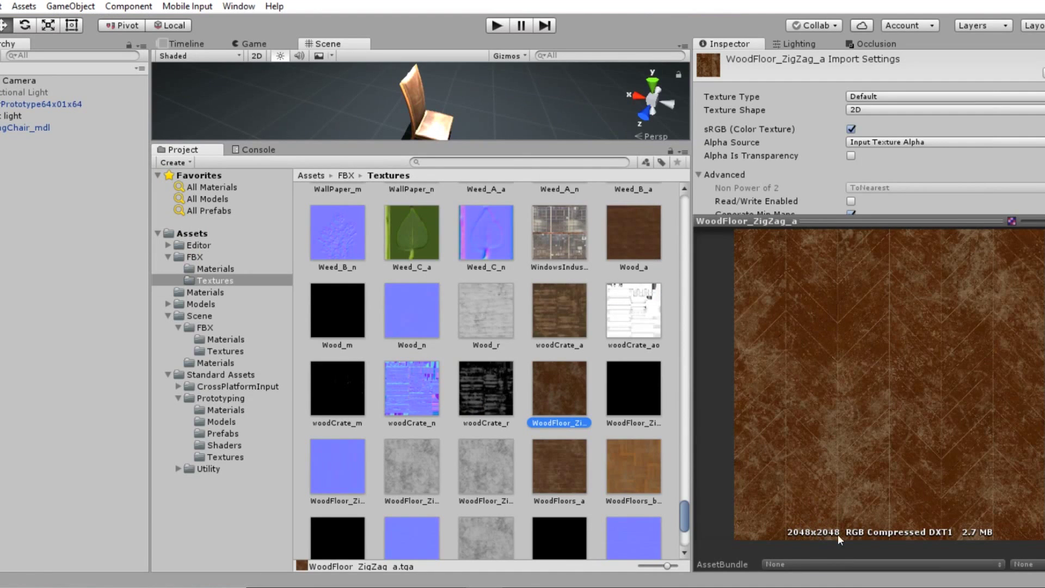
- Toggle mip map generation for the WoodFloor_ZigZag_a texture to compare its memory size, leaving it off
{"action": "left_click_drag", "start_coordinate": [877, 219], "coordinate": [876, 318]}
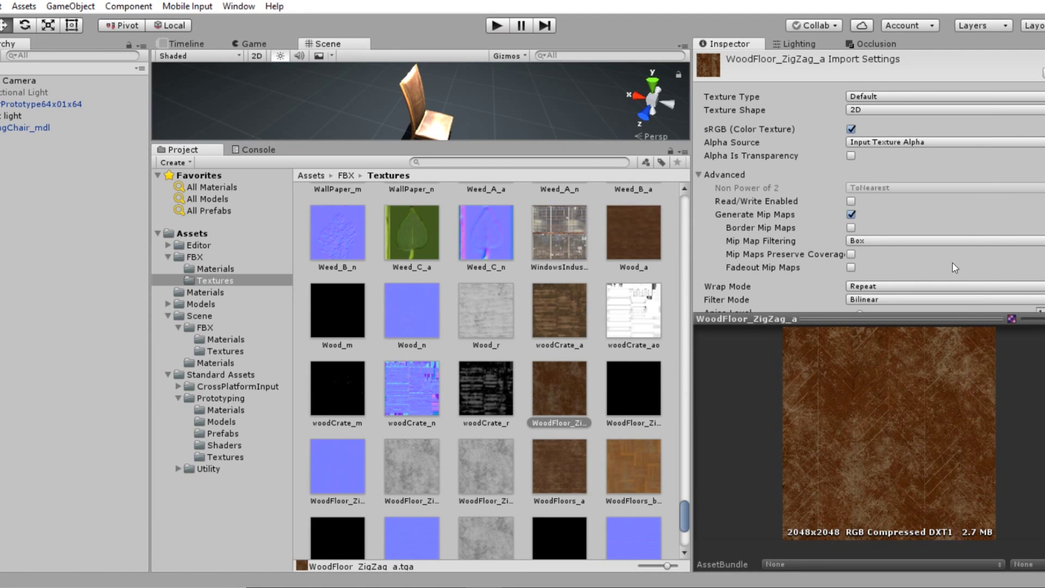
{"action": "scroll", "coordinate": [968, 225], "scroll_direction": "down", "scroll_amount": 4}
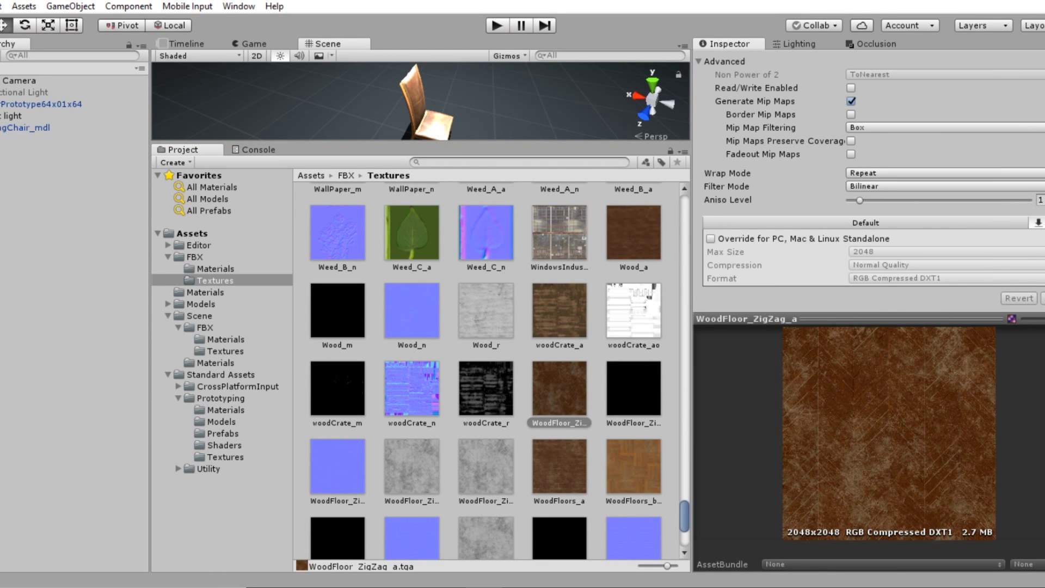
{"action": "scroll", "coordinate": [896, 265], "scroll_direction": "up", "scroll_amount": 3}
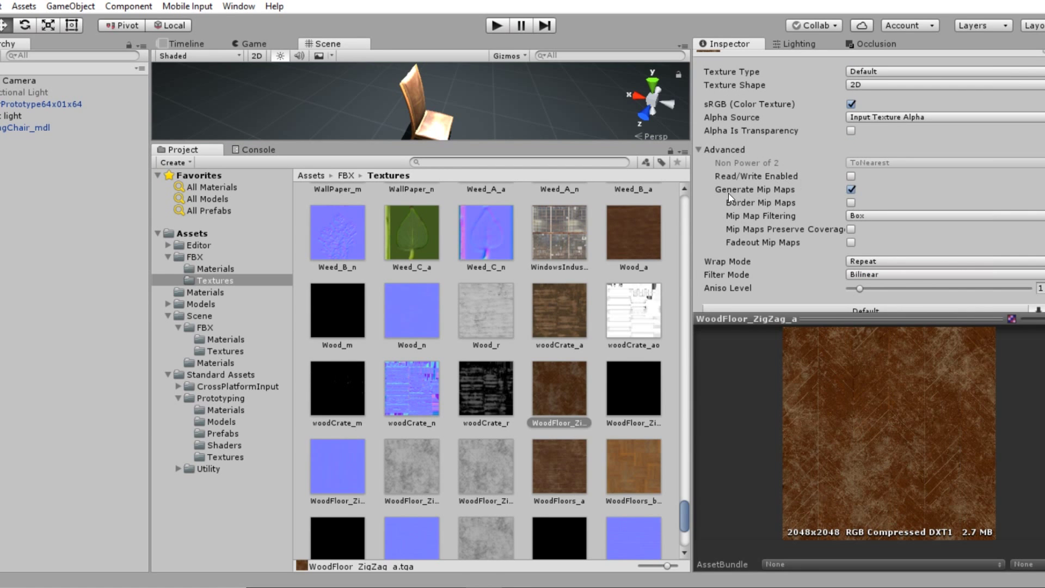
{"action": "left_click", "coordinate": [852, 191]}
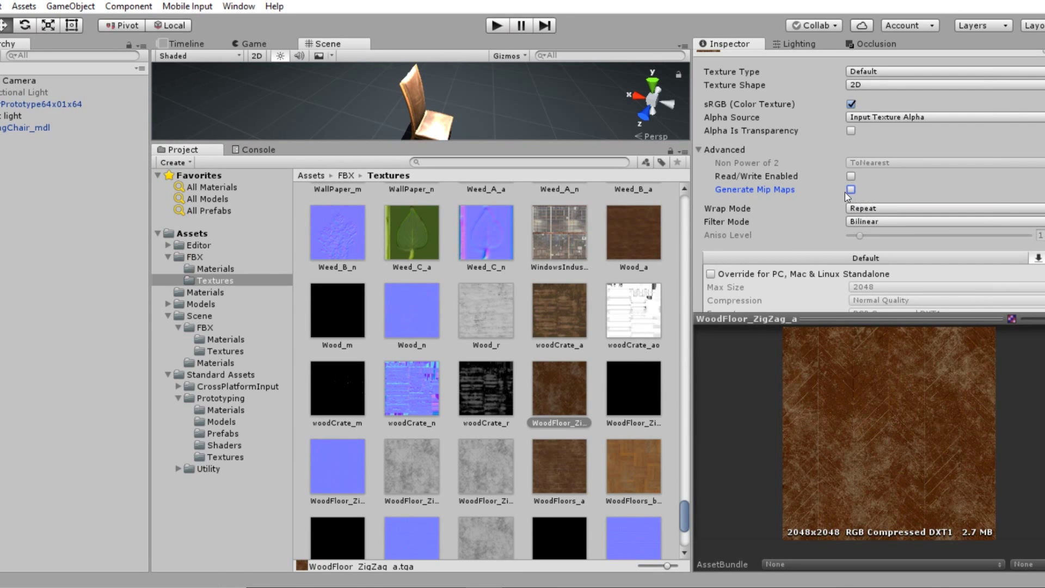
{"action": "scroll", "coordinate": [881, 249], "scroll_direction": "down", "scroll_amount": 2}
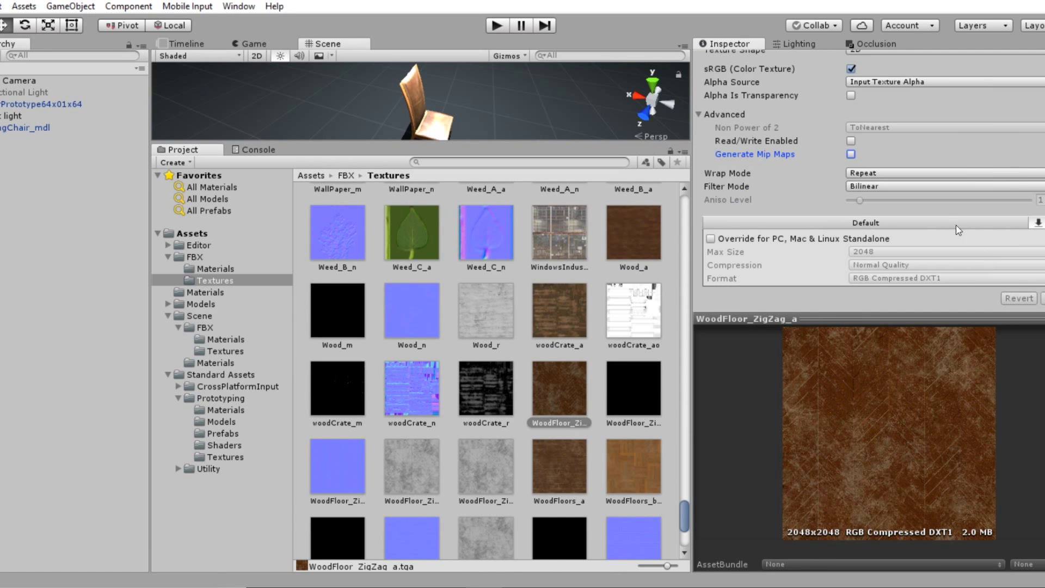
{"action": "left_click", "coordinate": [852, 155]}
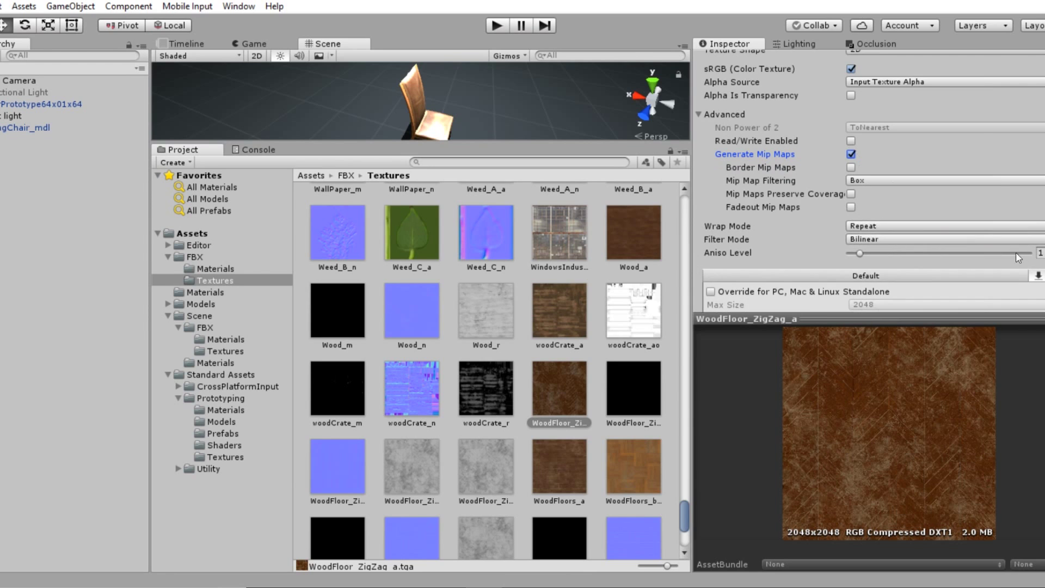
{"action": "scroll", "coordinate": [1038, 272], "scroll_direction": "down", "scroll_amount": 3}
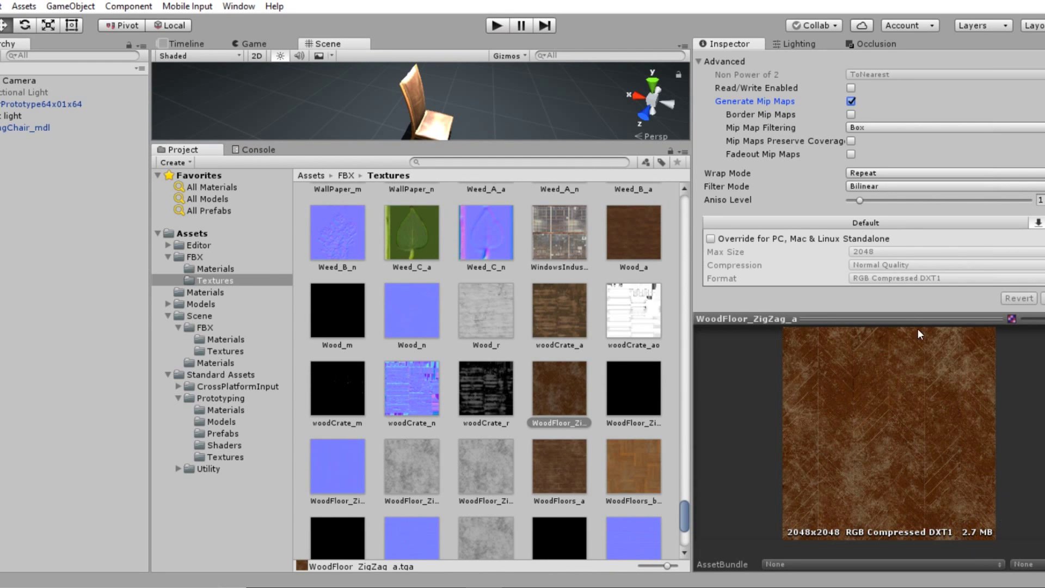
{"action": "left_click", "coordinate": [851, 101]}
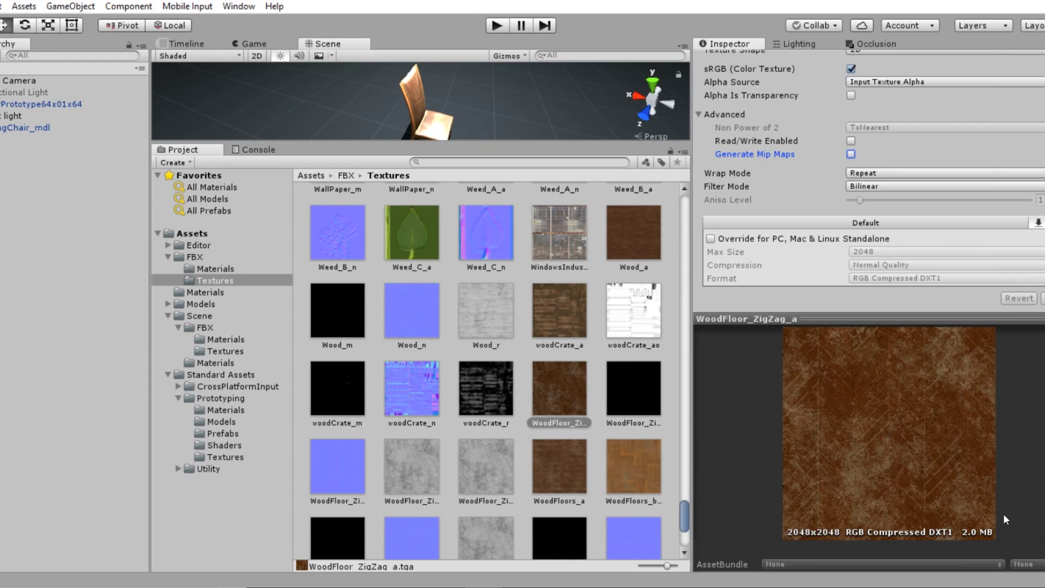
- Override the WoodFloor_ZigZag_a import settings for PC, Mac & Linux Standalone and choose another maximum texture size
{"action": "left_click", "coordinate": [710, 239]}
{"action": "left_click", "coordinate": [873, 251]}
{"action": "left_click", "coordinate": [882, 333]}
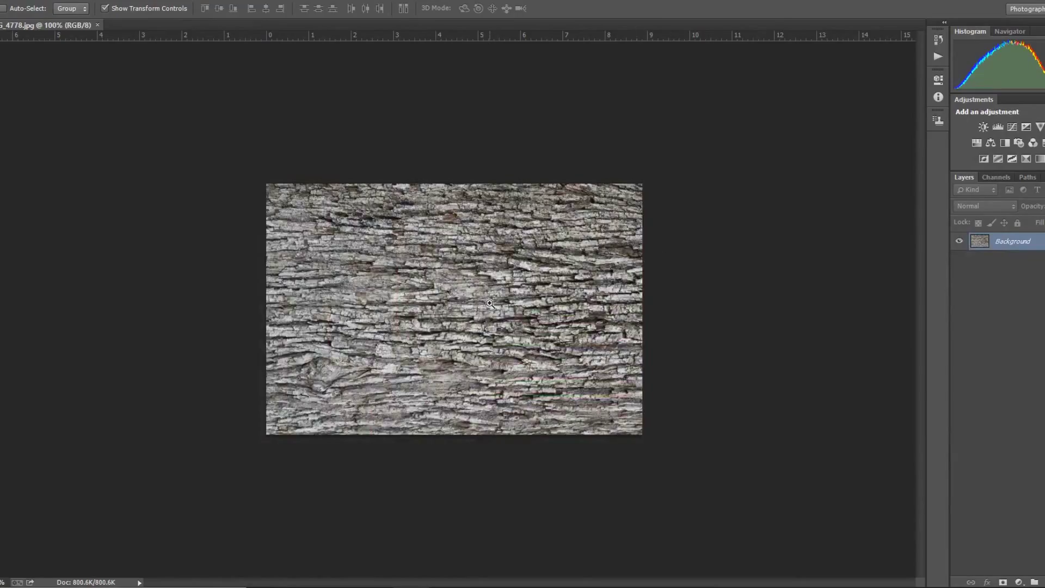
- Switch to Photoshop and offset the bark photo -394 px horizontally and +162 px vertically with wrap around
{"action": "left_click", "coordinate": [490, 303]}
{"action": "left_click", "coordinate": [140, 0]}
{"action": "mouse_move", "coordinate": [245, 264]}
{"action": "left_click", "coordinate": [359, 322]}
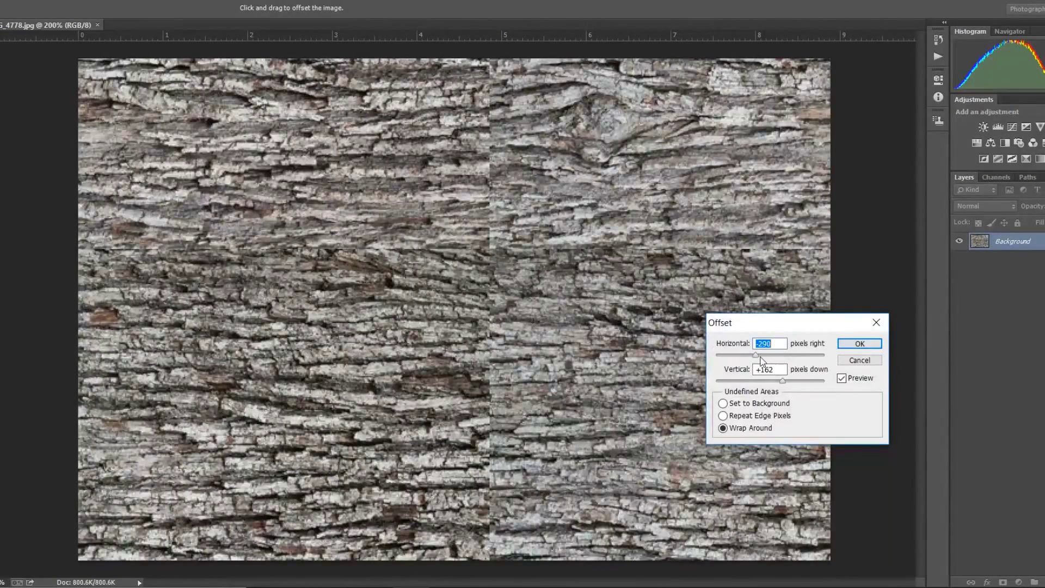
{"action": "left_click_drag", "start_coordinate": [756, 355], "coordinate": [750, 357]}
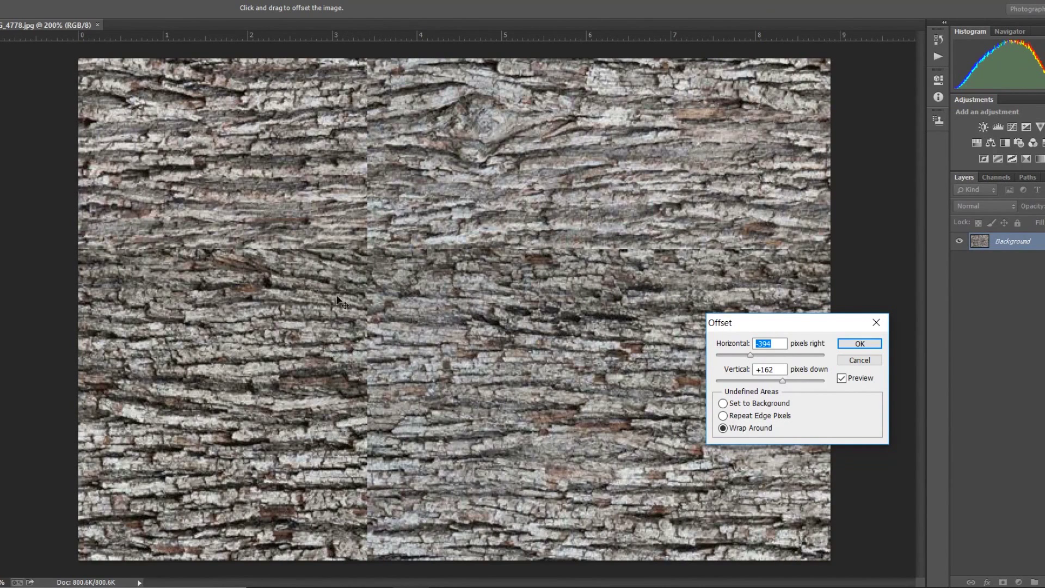
{"action": "left_click", "coordinate": [851, 346]}
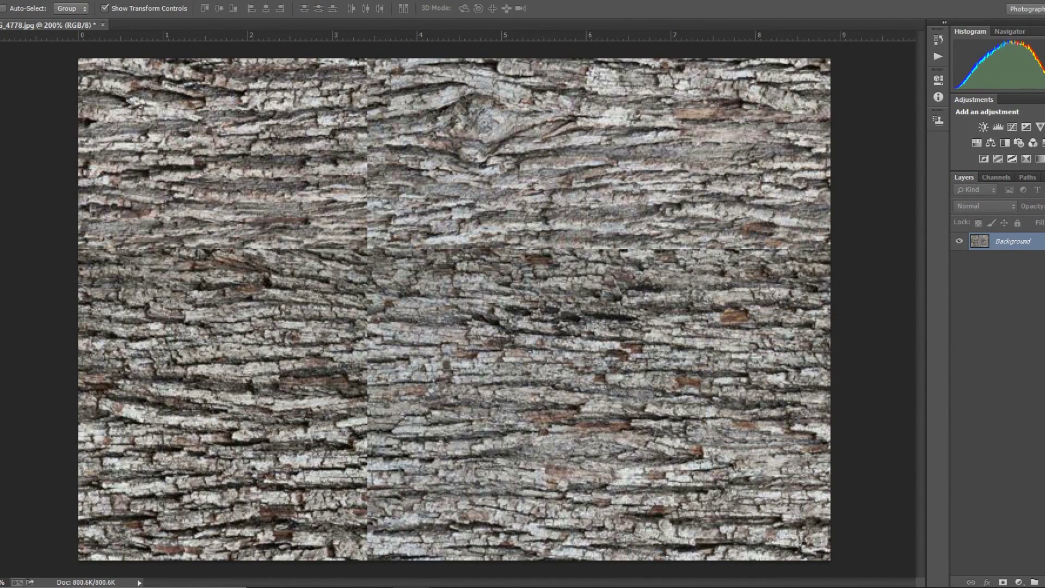
- Paint along the vertical and horizontal seams of the bark image with the content-aware Spot Healing Brush at size 20
{"action": "key", "text": "j"}
{"action": "left_click_drag", "start_coordinate": [368, 59], "coordinate": [366, 275]}
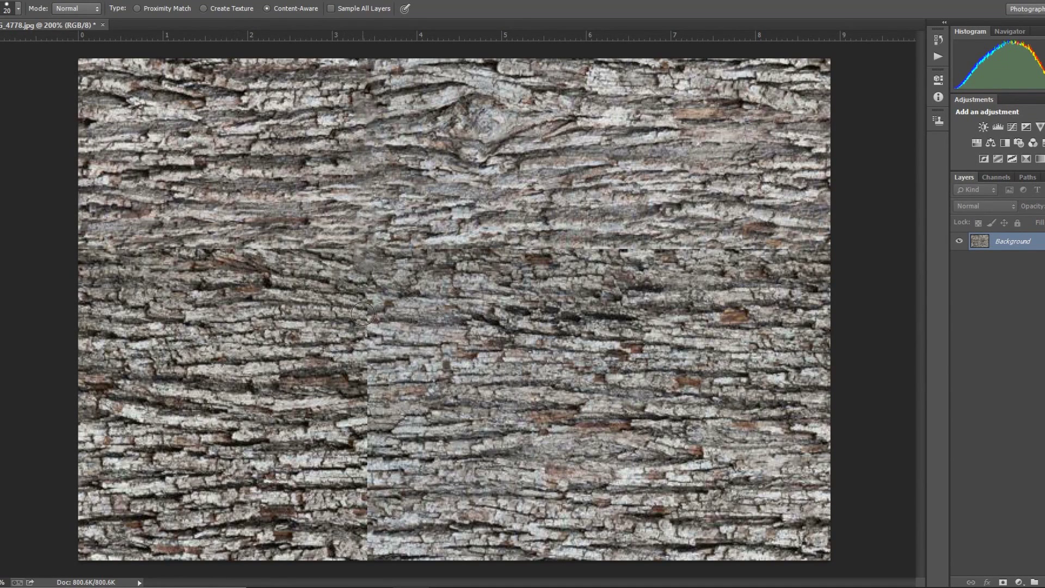
{"action": "left_click_drag", "start_coordinate": [362, 313], "coordinate": [364, 558]}
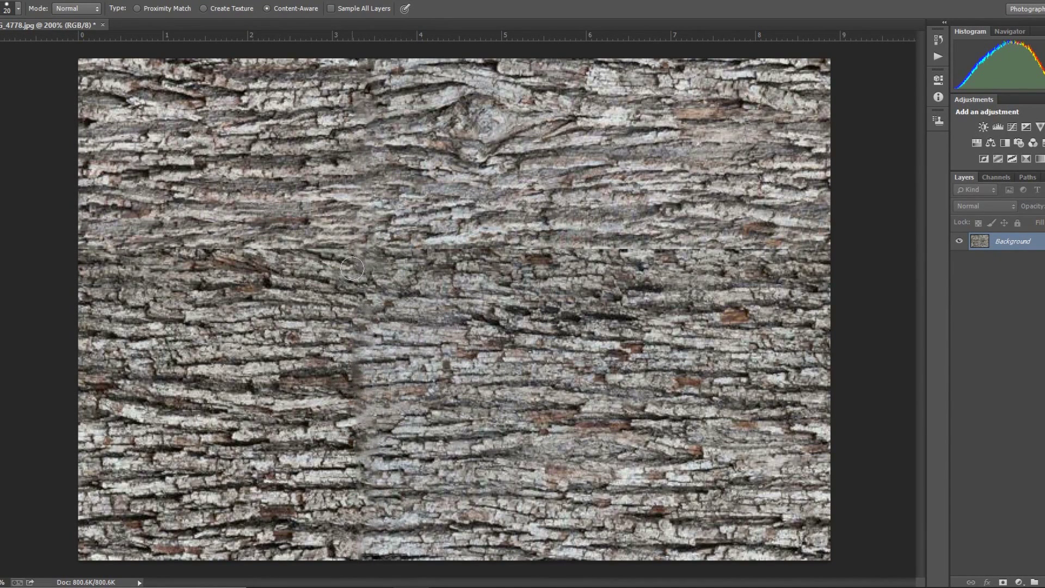
{"action": "left_click_drag", "start_coordinate": [351, 248], "coordinate": [83, 248]}
{"action": "left_click_drag", "start_coordinate": [388, 246], "coordinate": [826, 247]}
- Clone bark detail over the lower part of the vertical seam using the Clone Stamp at size 40
{"action": "key", "text": "s"}
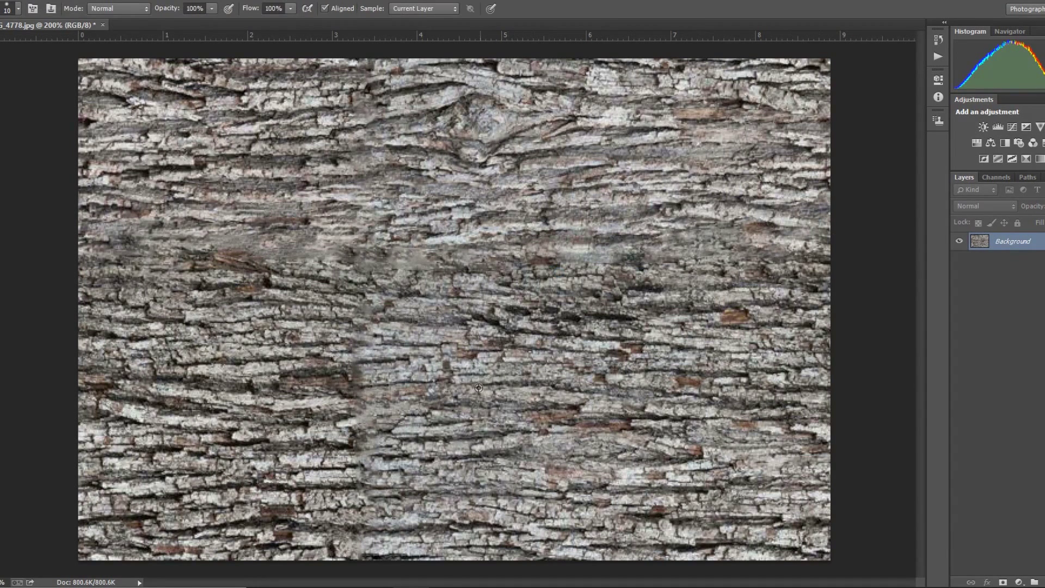
{"action": "key", "text": "bracketright"}
{"action": "key", "text": "bracketright"}
{"action": "key", "text": "bracketright"}
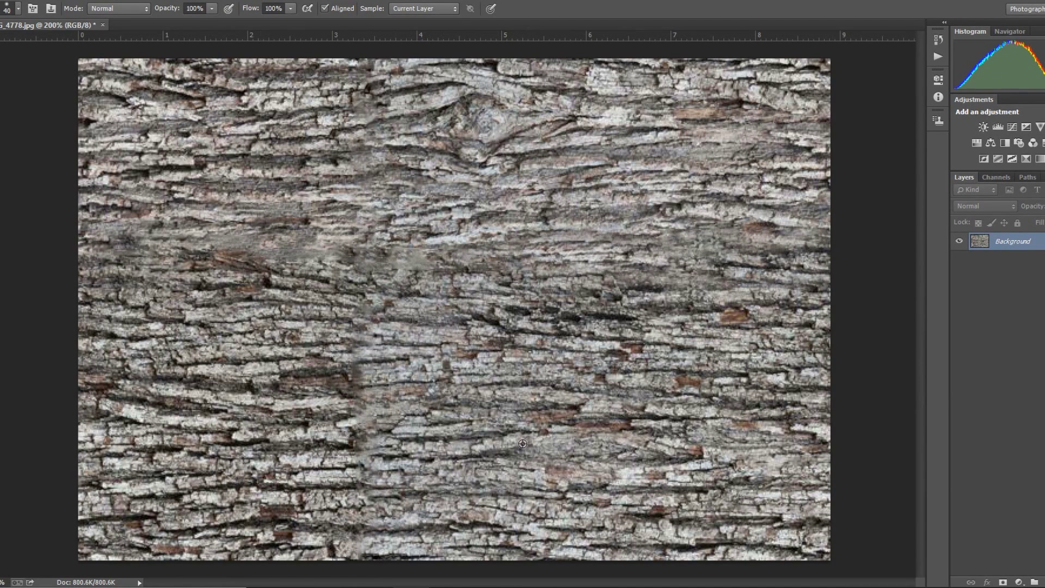
{"action": "left_click_drag", "start_coordinate": [409, 434], "coordinate": [289, 428]}
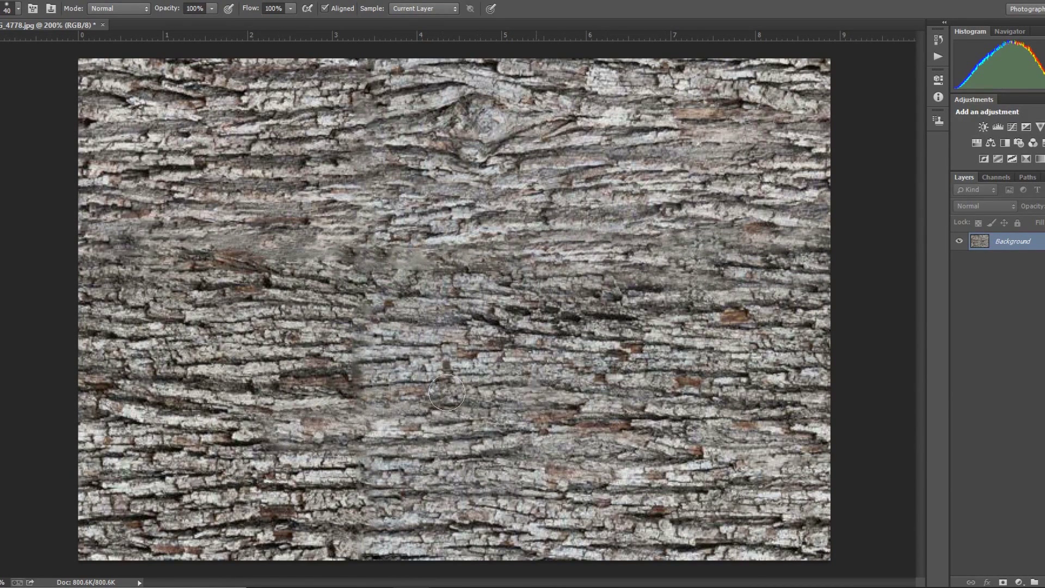
{"action": "left_click_drag", "start_coordinate": [349, 389], "coordinate": [551, 384]}
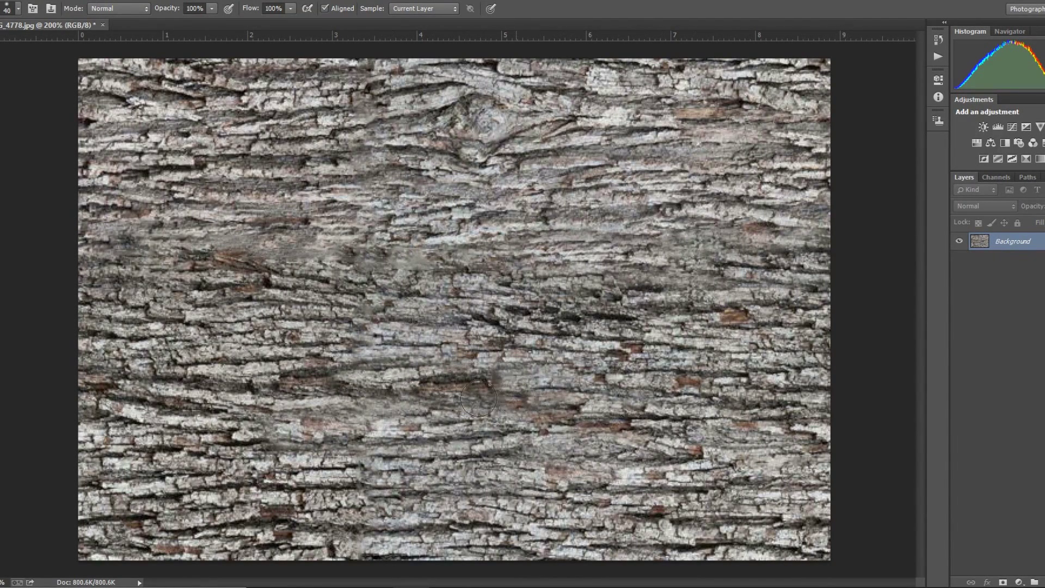
{"action": "left_click_drag", "start_coordinate": [376, 343], "coordinate": [399, 315]}
- Clone freshly sampled bark detail along the horizontal seam to cover the blurred and repeated patches
{"action": "left_click", "coordinate": [316, 278], "text": "alt"}
{"action": "left_click_drag", "start_coordinate": [339, 248], "coordinate": [173, 252]}
{"action": "left_click", "coordinate": [217, 337]}
{"action": "left_click", "coordinate": [216, 394], "text": "alt"}
{"action": "mouse_move", "coordinate": [285, 249]}
{"action": "left_mouse_down"}
{"action": "mouse_move", "coordinate": [154, 235]}
{"action": "mouse_move", "coordinate": [174, 263]}
{"action": "mouse_move", "coordinate": [102, 277]}
{"action": "mouse_move", "coordinate": [130, 264]}
{"action": "mouse_move", "coordinate": [226, 259]}
{"action": "left_mouse_up"}
{"action": "left_click", "coordinate": [198, 161], "text": "alt"}
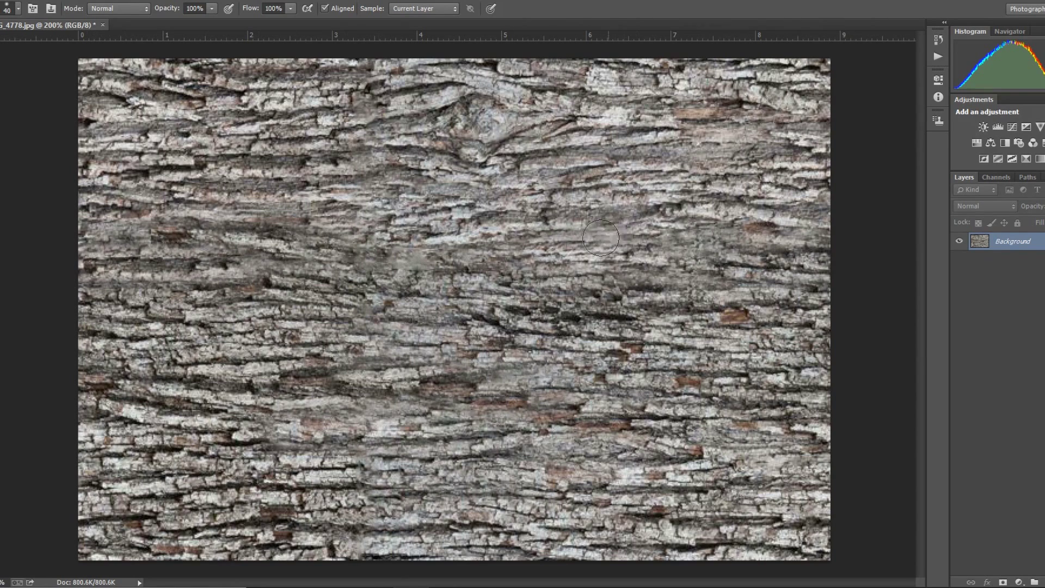
{"action": "mouse_move", "coordinate": [589, 305]}
{"action": "left_mouse_down"}
{"action": "mouse_move", "coordinate": [602, 310]}
{"action": "mouse_move", "coordinate": [572, 289]}
{"action": "mouse_move", "coordinate": [406, 283]}
{"action": "mouse_move", "coordinate": [729, 286]}
{"action": "mouse_move", "coordinate": [736, 308]}
{"action": "left_mouse_up"}
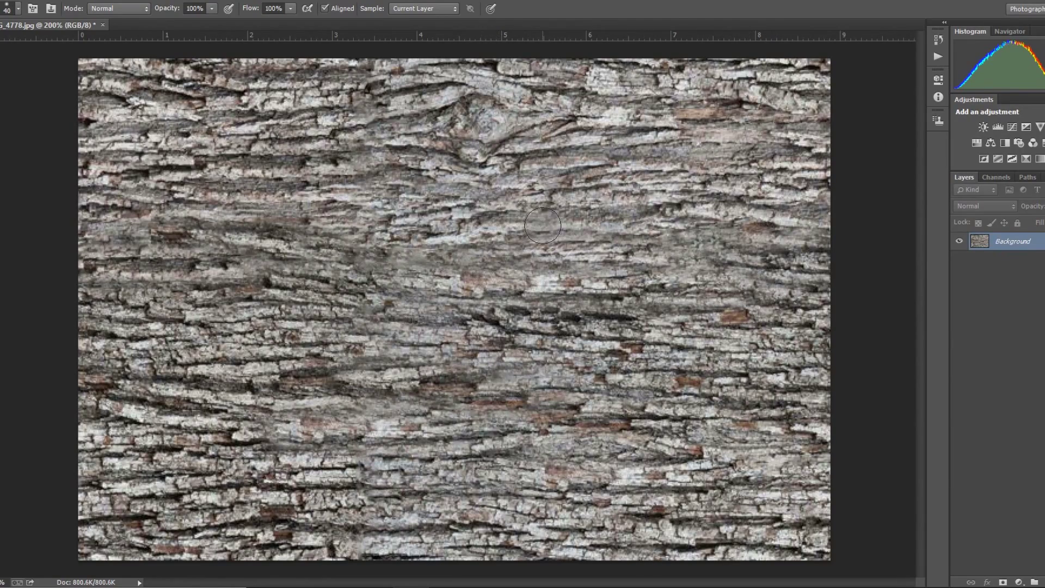
- Offset the bark image again by -220 px horizontally and +379 px vertically with wrap around
{"action": "left_click", "coordinate": [156, 1]}
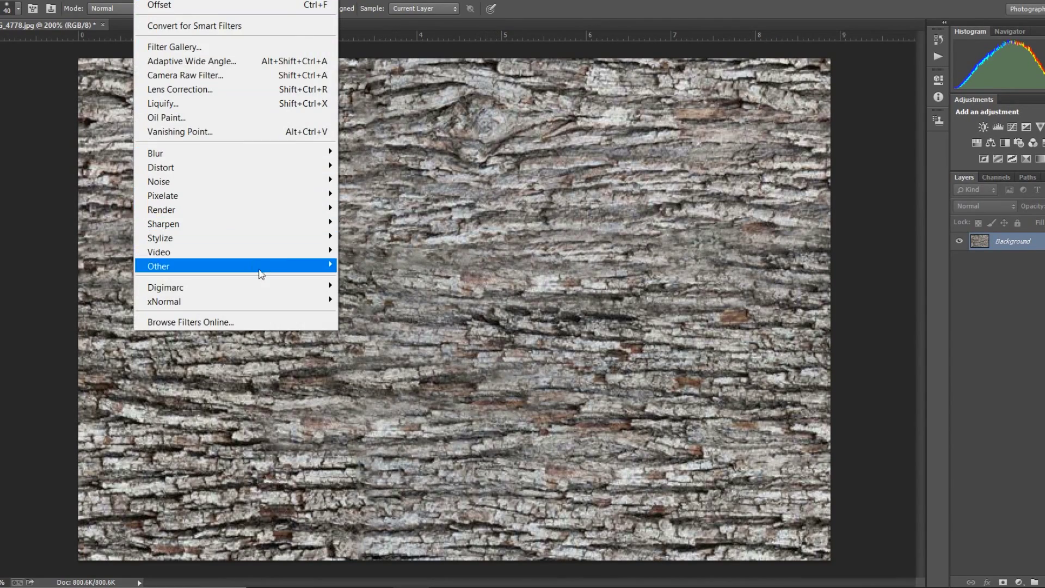
{"action": "mouse_move", "coordinate": [264, 267]}
{"action": "left_click", "coordinate": [370, 323]}
{"action": "left_click", "coordinate": [759, 356]}
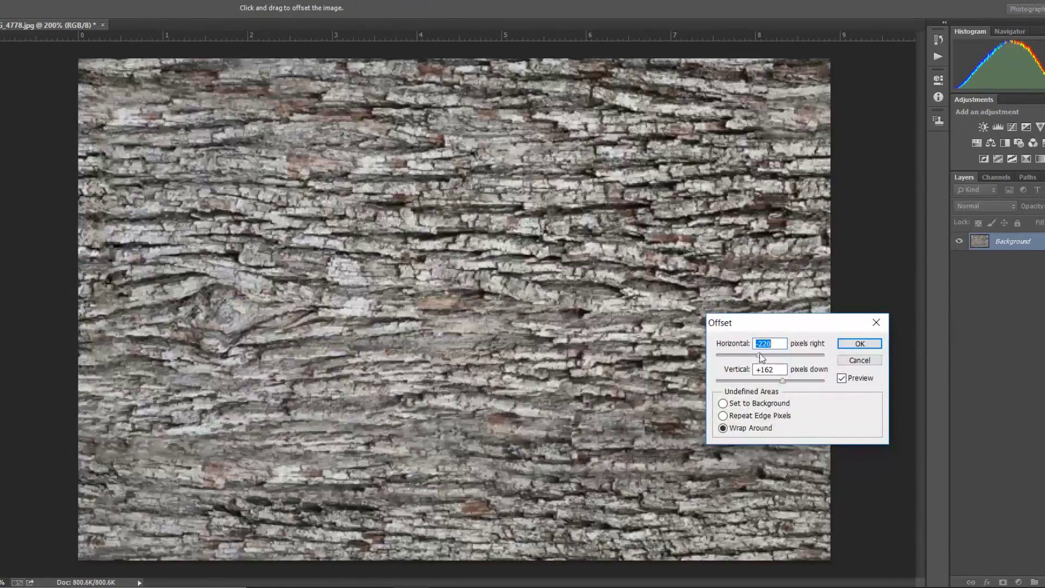
{"action": "left_click", "coordinate": [789, 381]}
{"action": "left_click_drag", "start_coordinate": [790, 382], "coordinate": [800, 381]}
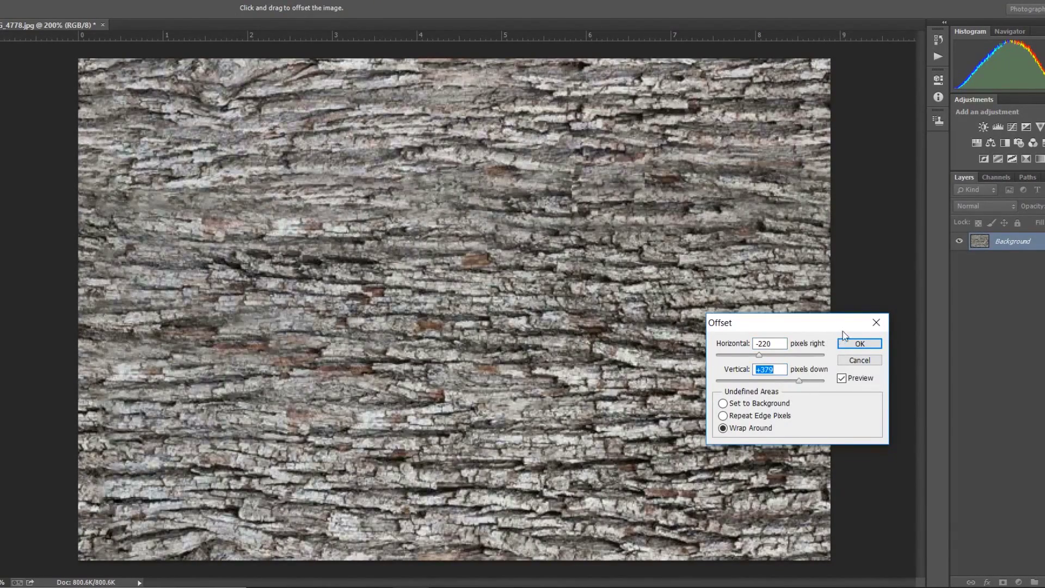
{"action": "left_click", "coordinate": [855, 343]}
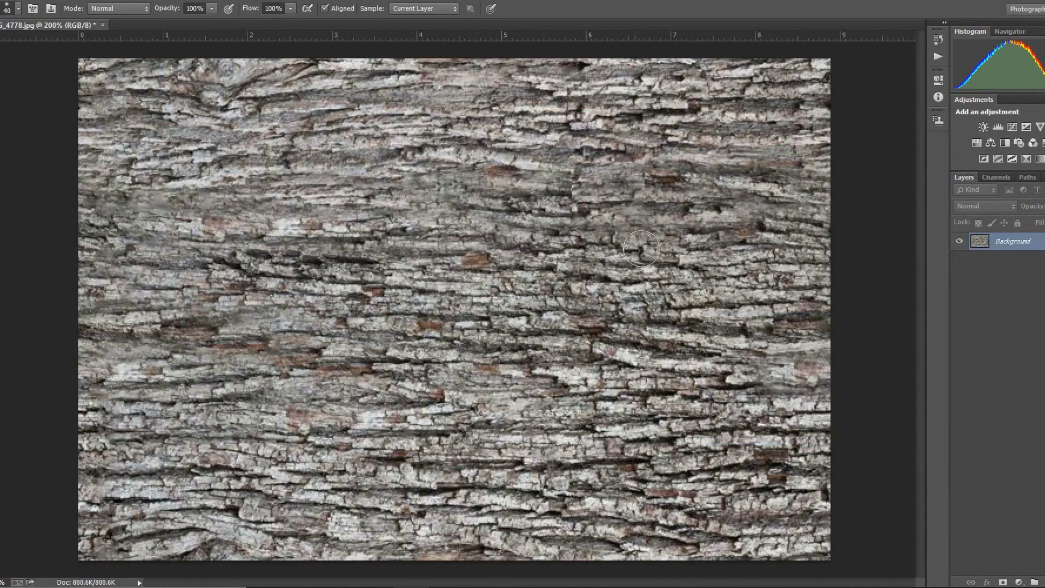
- Clone sampled bark over the remaining hard edges and blurry spots in the upper middle of the image
{"action": "left_click", "coordinate": [665, 435], "text": "alt"}
{"action": "left_click_drag", "start_coordinate": [567, 175], "coordinate": [577, 214]}
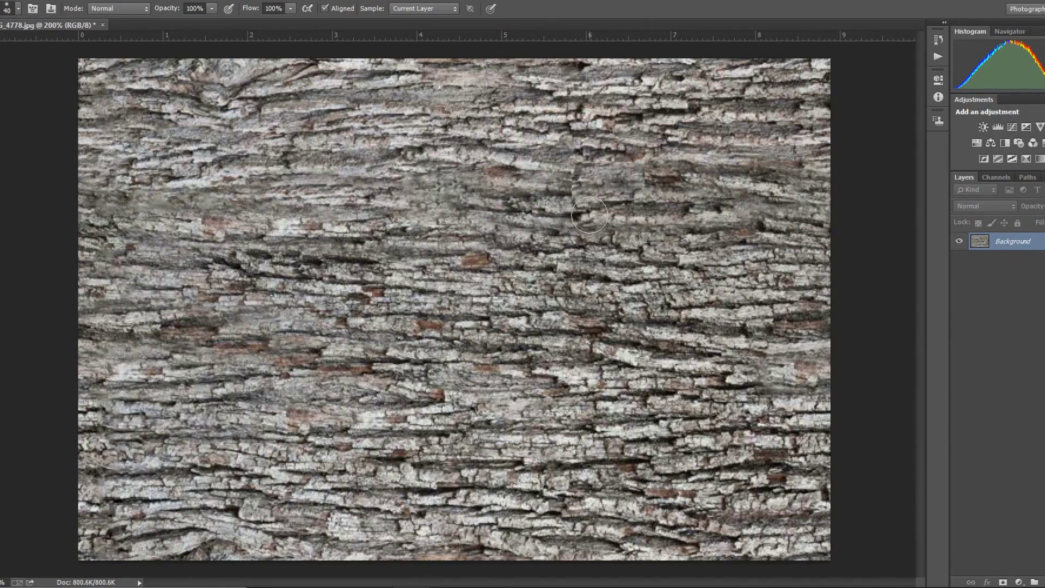
{"action": "mouse_move", "coordinate": [577, 154]}
{"action": "left_mouse_down"}
{"action": "mouse_move", "coordinate": [577, 119]}
{"action": "mouse_move", "coordinate": [585, 126]}
{"action": "left_mouse_up"}
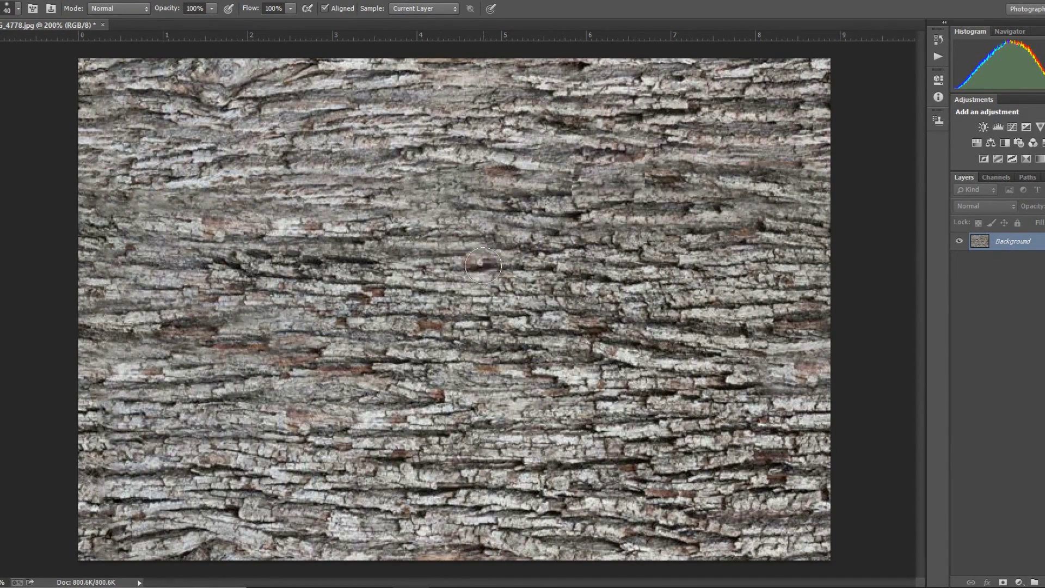
{"action": "mouse_move", "coordinate": [445, 224]}
{"action": "left_mouse_down"}
{"action": "mouse_move", "coordinate": [409, 228]}
{"action": "mouse_move", "coordinate": [598, 228]}
{"action": "mouse_move", "coordinate": [619, 264]}
{"action": "left_mouse_up"}
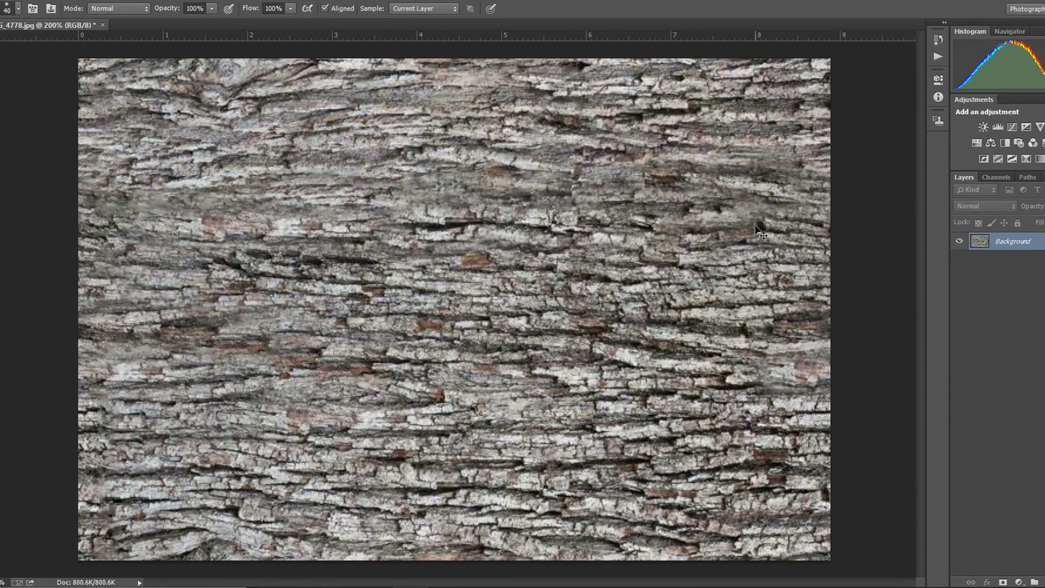
{"action": "key", "text": "ctrl+minus"}
{"action": "key", "text": "ctrl+minus"}
{"action": "key", "text": "v"}
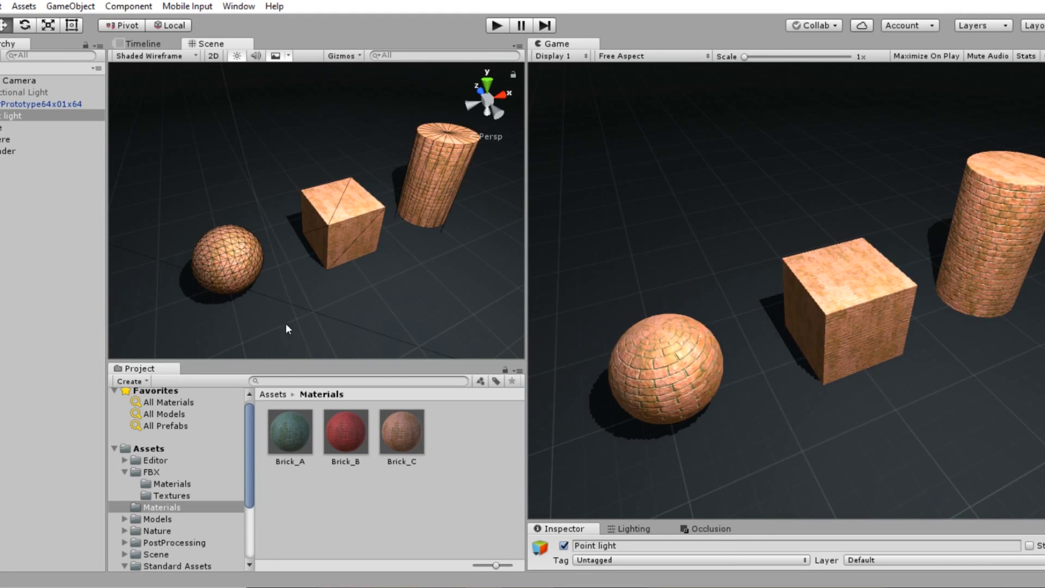
- Switch to Unity, apply the Brick_A material to the sphere, and undo the Brick_B material dropped on the floor
{"action": "left_click_drag", "start_coordinate": [286, 324], "coordinate": [226, 252]}
{"action": "left_click_drag", "start_coordinate": [341, 422], "coordinate": [348, 327]}
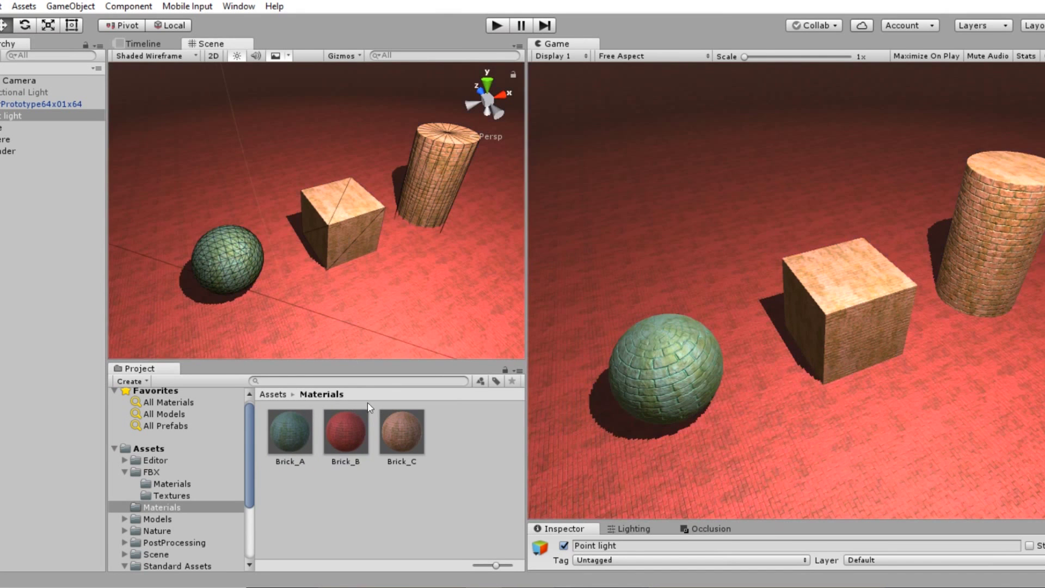
{"action": "key", "text": "ctrl+z"}
{"action": "key", "text": "ctrl+z"}
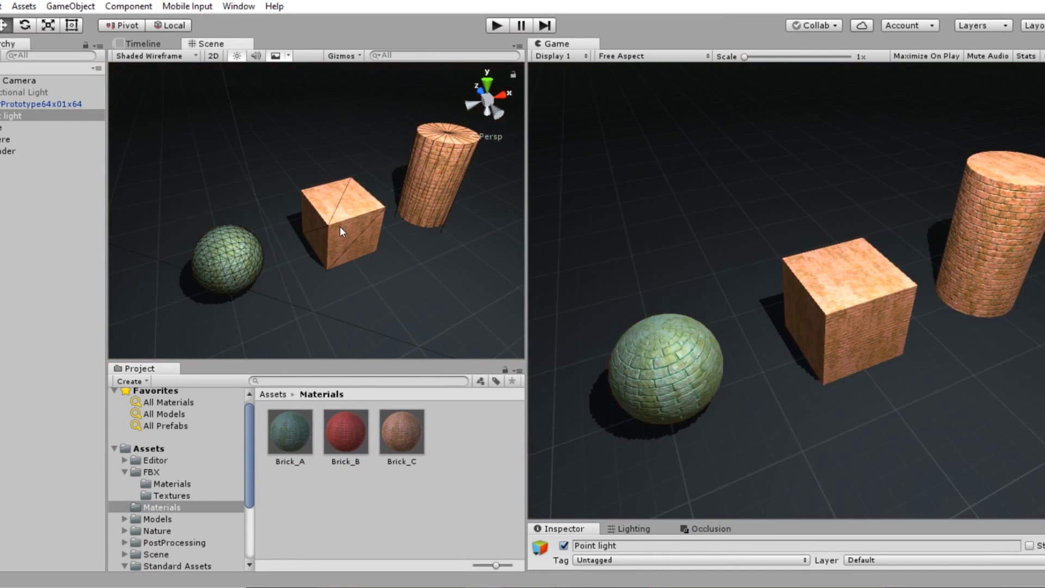
- Assign the Brick_A material to the sphere and the Brick_B material to the cube
{"action": "left_click_drag", "start_coordinate": [263, 330], "coordinate": [228, 256]}
{"action": "left_click_drag", "start_coordinate": [345, 435], "coordinate": [336, 297]}
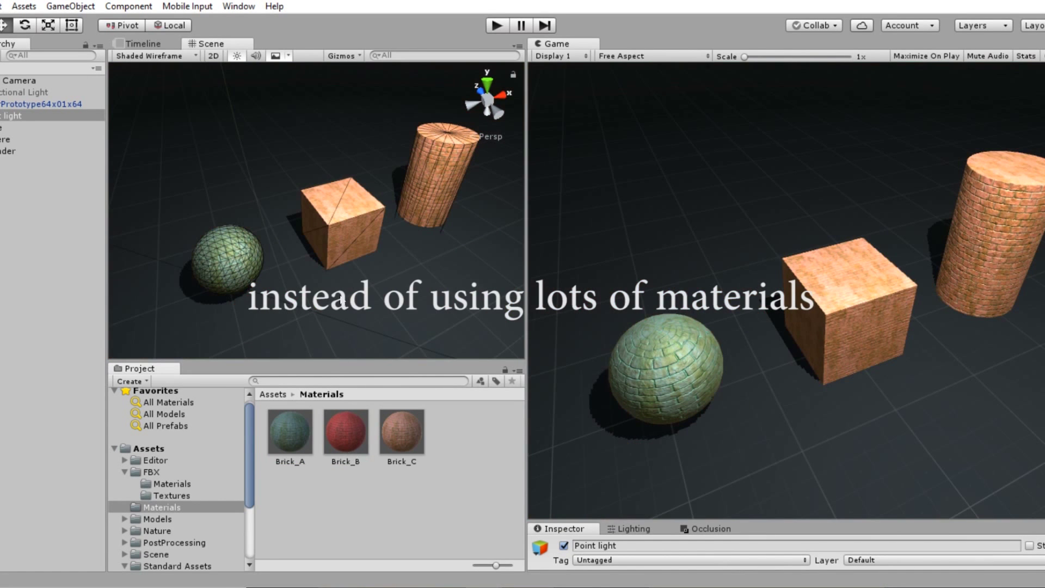
{"action": "left_click_drag", "start_coordinate": [338, 442], "coordinate": [6, 128]}
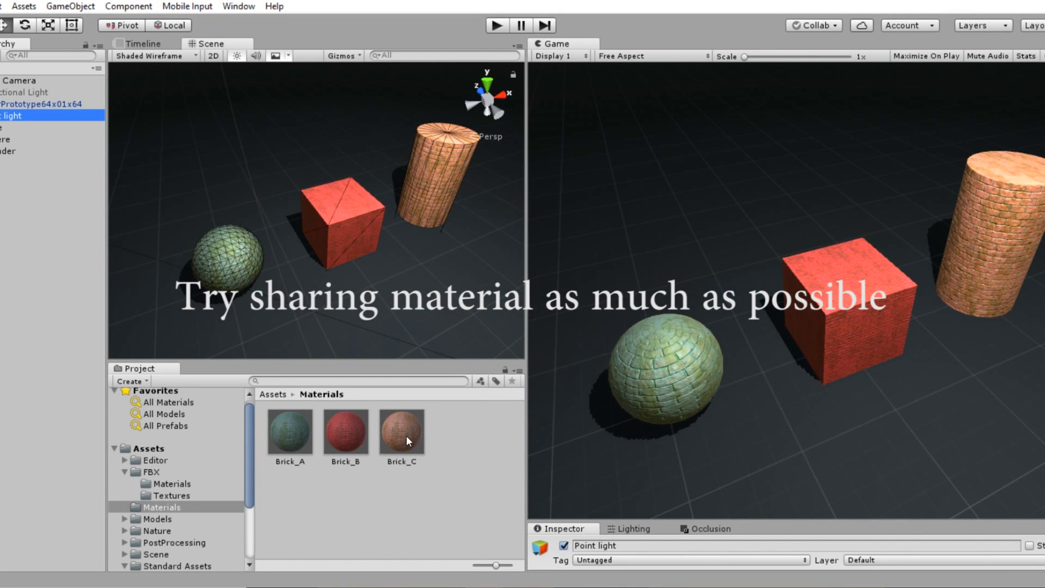
- Apply the shared Brick_C material to both the sphere and the cube
{"action": "left_click_drag", "start_coordinate": [406, 435], "coordinate": [224, 256]}
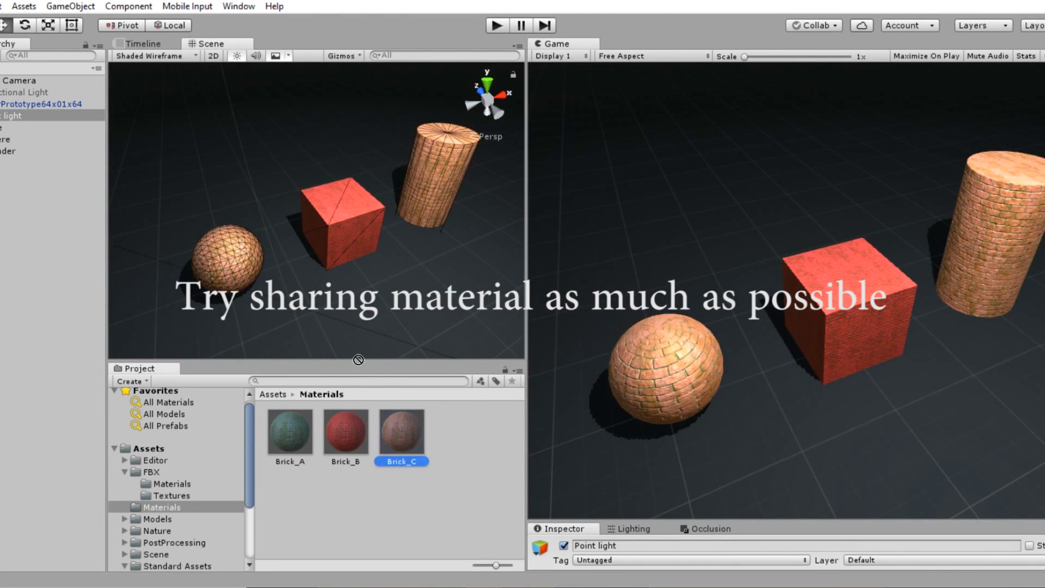
{"action": "left_click_drag", "start_coordinate": [347, 307], "coordinate": [343, 223]}
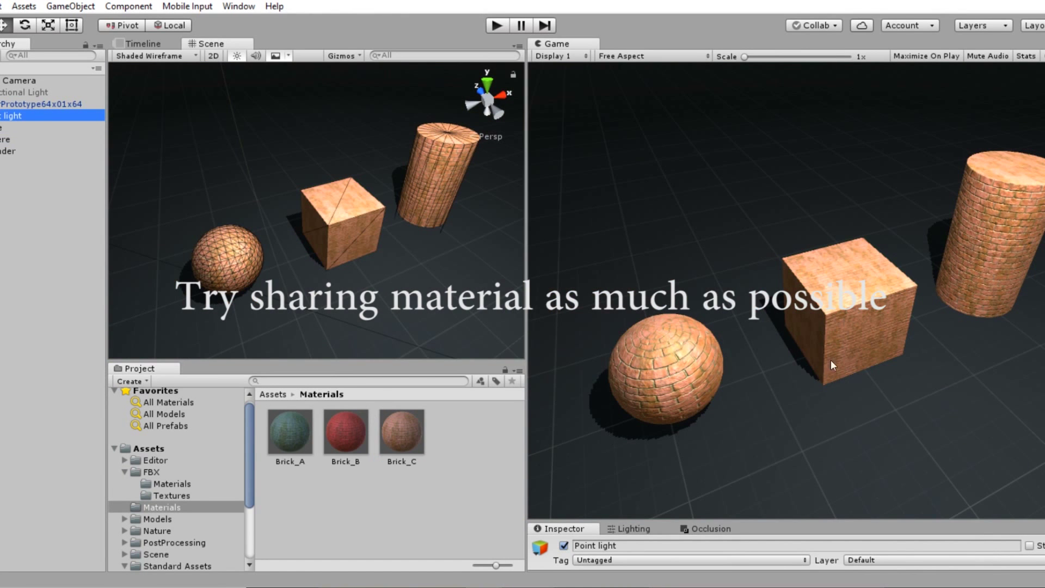
- Widen the Scene view slightly and inspect the sphere and the cube, leaving the cube selected
{"action": "mouse_move", "coordinate": [526, 289]}
{"action": "left_mouse_down"}
{"action": "mouse_move", "coordinate": [457, 289]}
{"action": "mouse_move", "coordinate": [606, 289]}
{"action": "mouse_move", "coordinate": [543, 289]}
{"action": "left_mouse_up"}
{"action": "left_click", "coordinate": [352, 235]}
{"action": "left_click", "coordinate": [2, 138]}
{"action": "left_click", "coordinate": [3, 127]}
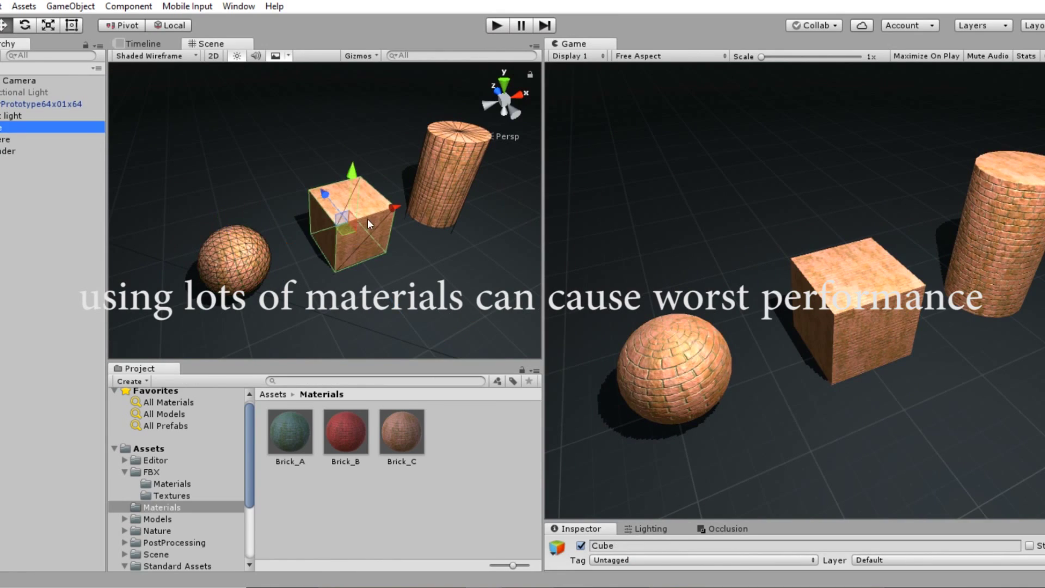
- Scale up the cube uniformly and move it upward in the scene
{"action": "key", "text": "r"}
{"action": "left_click_drag", "start_coordinate": [350, 222], "coordinate": [418, 233]}
{"action": "key", "text": "w"}
{"action": "left_click_drag", "start_coordinate": [357, 171], "coordinate": [332, 150]}
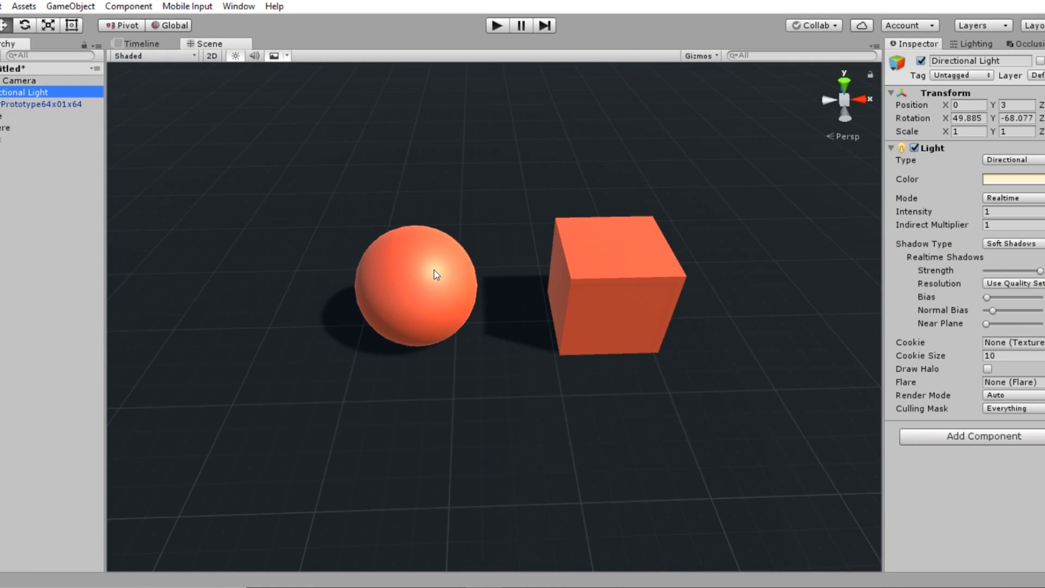
- Select the sphere and the cube in turn to compare the two objects and their Mesh Renderer settings
{"action": "left_click", "coordinate": [434, 271]}
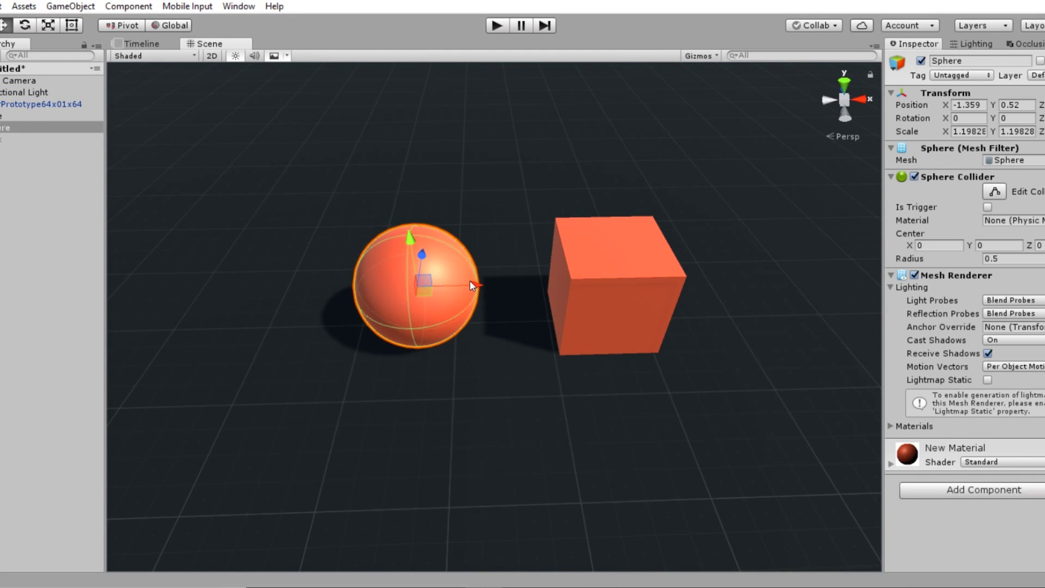
{"action": "left_click", "coordinate": [625, 283]}
{"action": "left_click", "coordinate": [420, 280]}
{"action": "left_click", "coordinate": [605, 287], "text": "shift"}
{"action": "left_click", "coordinate": [457, 288]}
{"action": "left_click", "coordinate": [630, 305]}
{"action": "left_click", "coordinate": [413, 295]}
{"action": "left_click", "coordinate": [586, 305]}
{"action": "left_click", "coordinate": [446, 299]}
{"action": "left_click", "coordinate": [604, 311]}
{"action": "left_click", "coordinate": [413, 301]}
{"action": "left_click", "coordinate": [575, 314]}
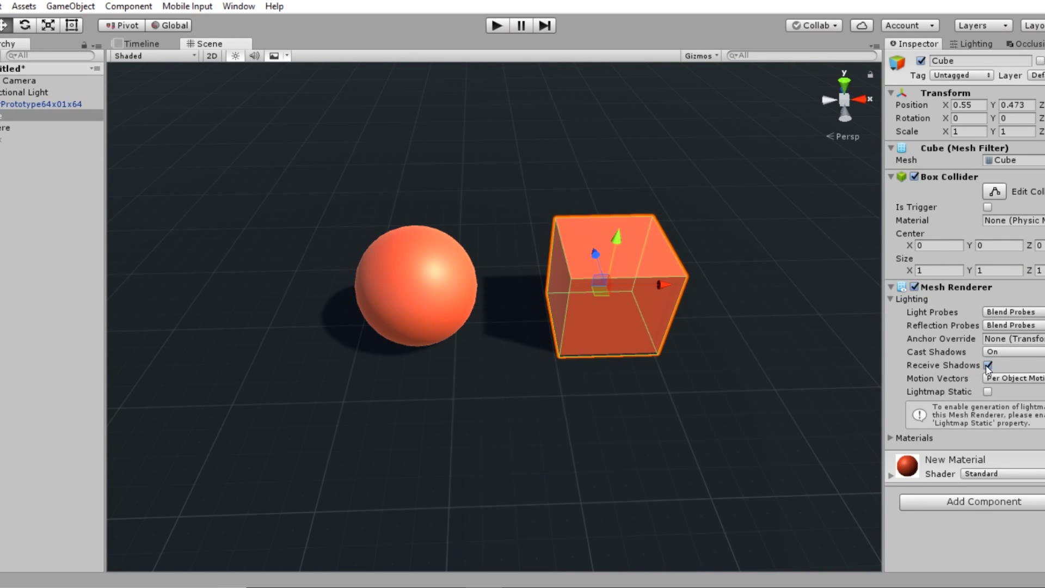
- Set the cube's Cast Shadows to Off and then Shadows Only, and examine the cube from several angles
{"action": "left_click", "coordinate": [1005, 349]}
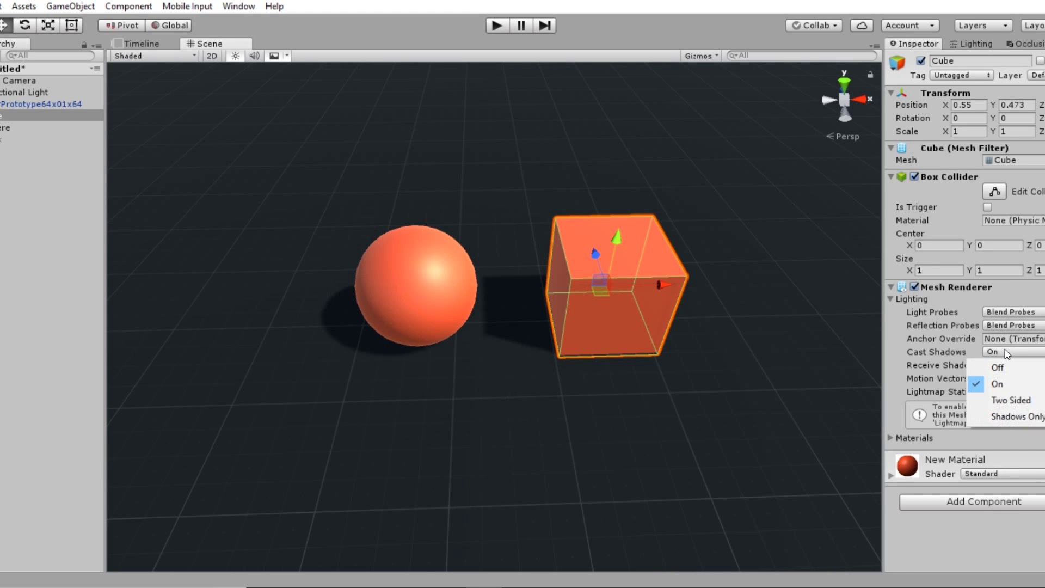
{"action": "left_click", "coordinate": [1004, 367]}
{"action": "left_click", "coordinate": [1004, 351]}
{"action": "left_click", "coordinate": [1003, 417]}
{"action": "left_click_drag", "start_coordinate": [758, 353], "coordinate": [947, 294], "text": "alt"}
{"action": "left_click", "coordinate": [644, 295]}
{"action": "left_click", "coordinate": [44, 116]}
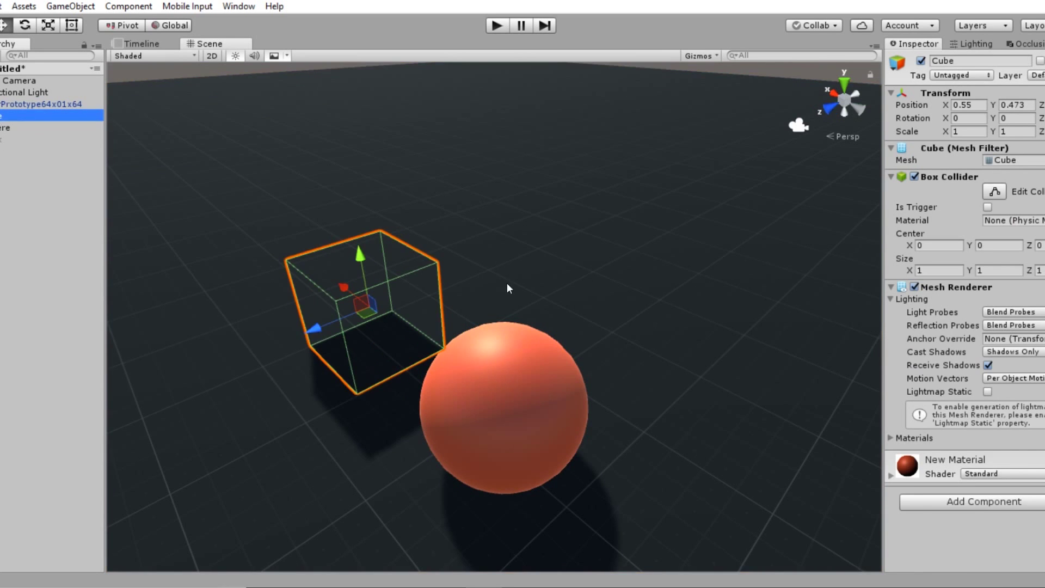
{"action": "left_click_drag", "start_coordinate": [587, 278], "coordinate": [537, 365], "text": "alt"}
{"action": "left_click_drag", "start_coordinate": [700, 315], "coordinate": [571, 382], "text": "alt"}
- Switch the cube's Cast Shadows back to On and then to Off, and select the sphere
{"action": "left_click", "coordinate": [1012, 351]}
{"action": "left_click", "coordinate": [995, 385]}
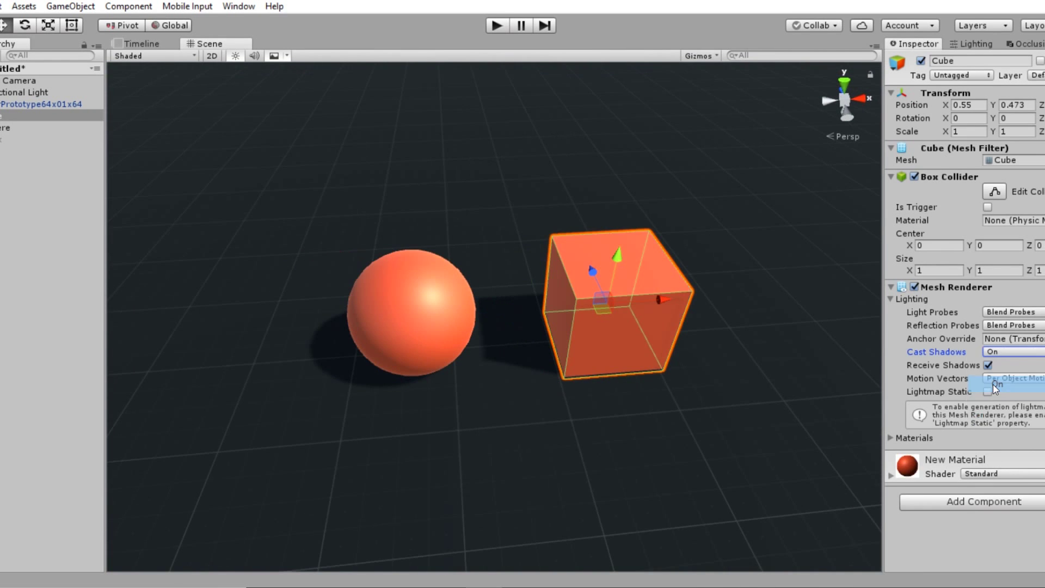
{"action": "left_click", "coordinate": [996, 352]}
{"action": "left_click", "coordinate": [996, 369]}
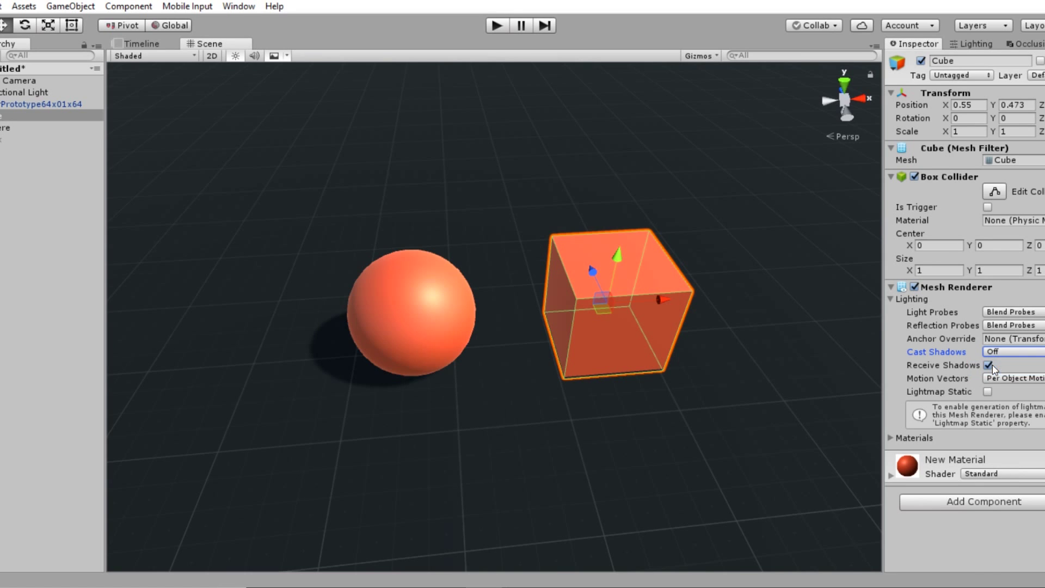
{"action": "left_click", "coordinate": [416, 321]}
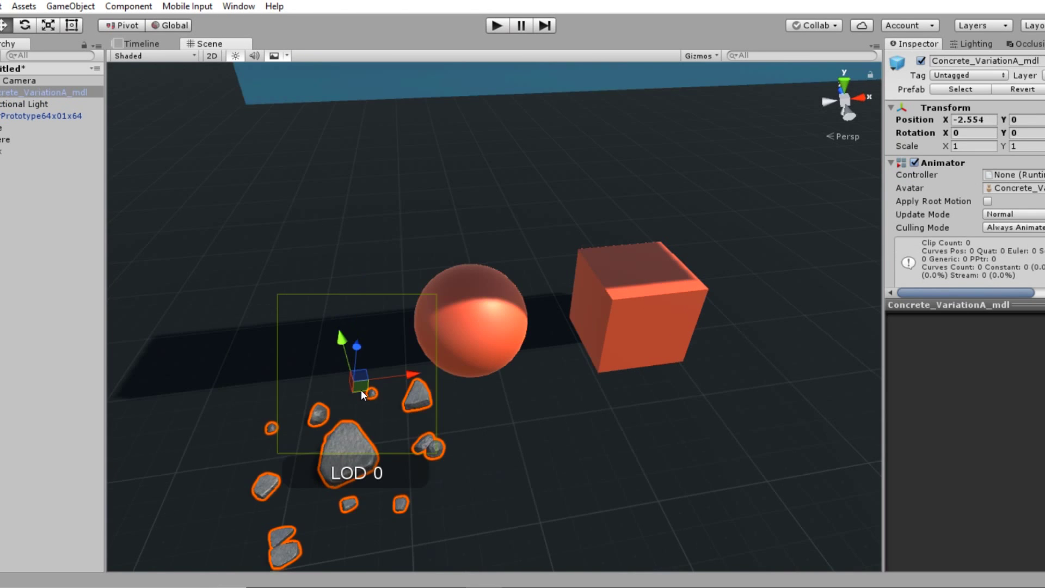
- Reposition the Concrete_VariationA_mdl debris at about X -2.594 near the sphere and lower it slightly toward the floor
{"action": "left_click_drag", "start_coordinate": [361, 390], "coordinate": [358, 368]}
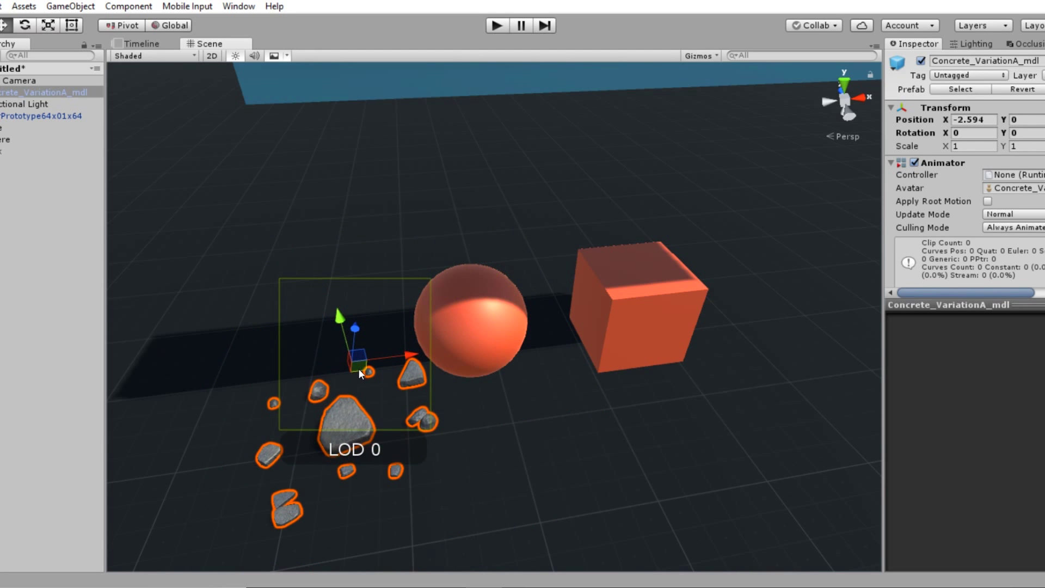
{"action": "mouse_move", "coordinate": [382, 406]}
{"action": "left_mouse_down", "text": "alt"}
{"action": "mouse_move", "coordinate": [553, 285]}
{"action": "mouse_move", "coordinate": [650, 280]}
{"action": "mouse_move", "coordinate": [344, 372]}
{"action": "mouse_move", "coordinate": [391, 401]}
{"action": "left_mouse_up", "text": "alt"}
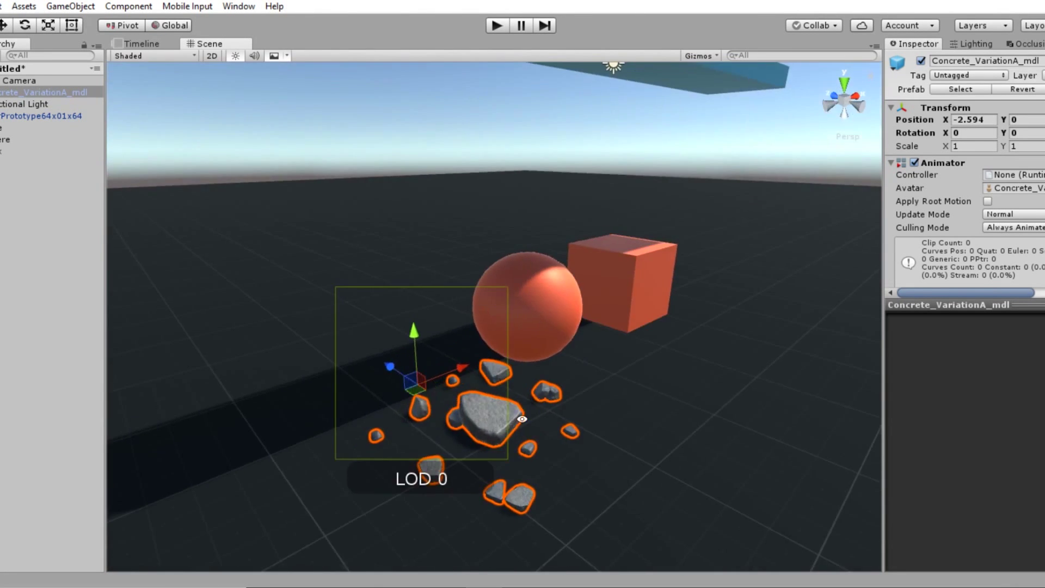
{"action": "left_click_drag", "start_coordinate": [522, 419], "coordinate": [382, 375], "text": "alt"}
{"action": "scroll", "coordinate": [383, 375], "scroll_direction": "up", "scroll_amount": 5}
{"action": "middle_click_drag", "start_coordinate": [627, 417], "coordinate": [637, 340]}
{"action": "left_click_drag", "start_coordinate": [636, 341], "coordinate": [526, 404], "text": "alt"}
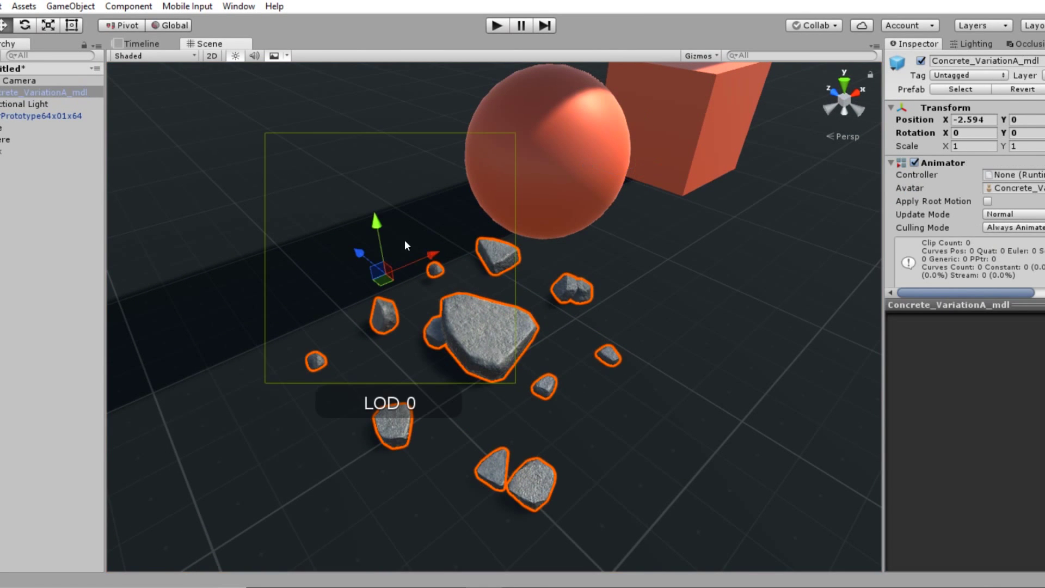
{"action": "left_click_drag", "start_coordinate": [376, 219], "coordinate": [378, 224]}
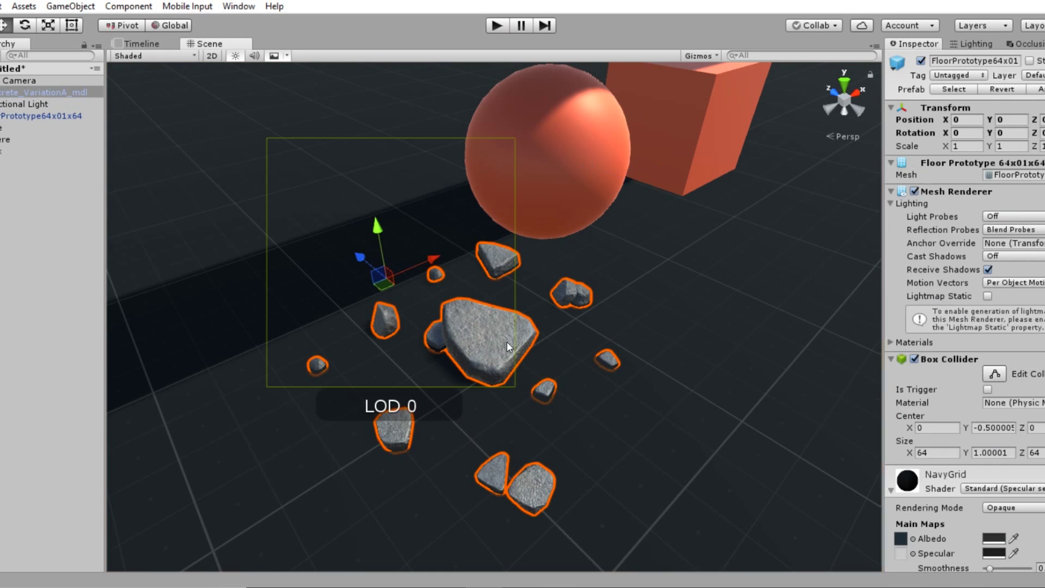
{"action": "scroll", "coordinate": [931, 228], "scroll_direction": "down", "scroll_amount": 6}
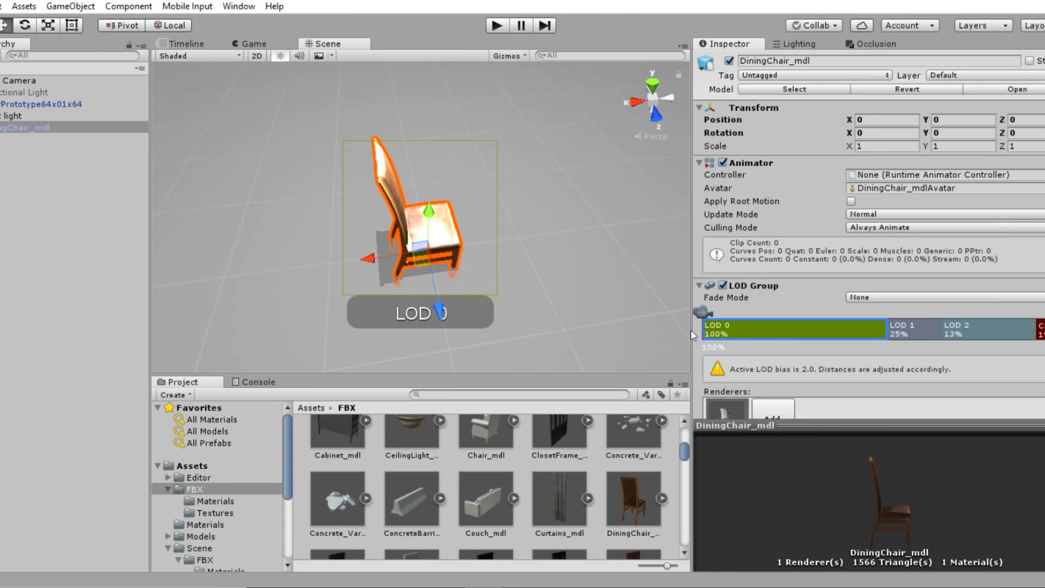
- Adjust the dining chair's LOD Group with LOD 1 starting at 43%, and compare its detail levels in an enlarged preview
{"action": "mouse_move", "coordinate": [743, 330]}
{"action": "left_mouse_down"}
{"action": "mouse_move", "coordinate": [1043, 335]}
{"action": "mouse_move", "coordinate": [726, 322]}
{"action": "left_mouse_up"}
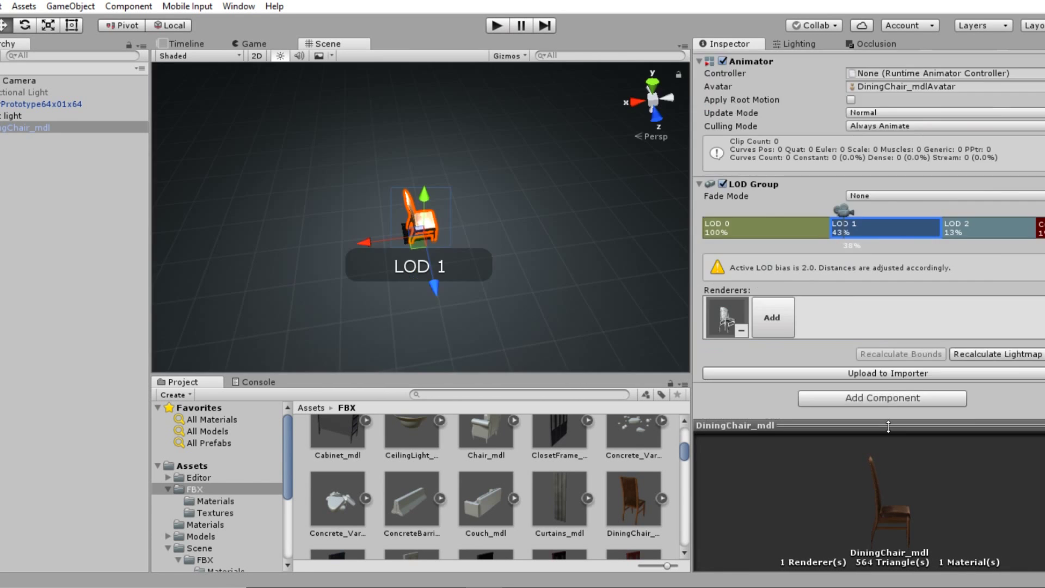
{"action": "left_click_drag", "start_coordinate": [885, 426], "coordinate": [883, 221]}
{"action": "scroll", "coordinate": [883, 207], "scroll_direction": "down", "scroll_amount": 3}
{"action": "left_click_drag", "start_coordinate": [887, 336], "coordinate": [754, 354]}
{"action": "left_click_drag", "start_coordinate": [858, 98], "coordinate": [805, 96]}
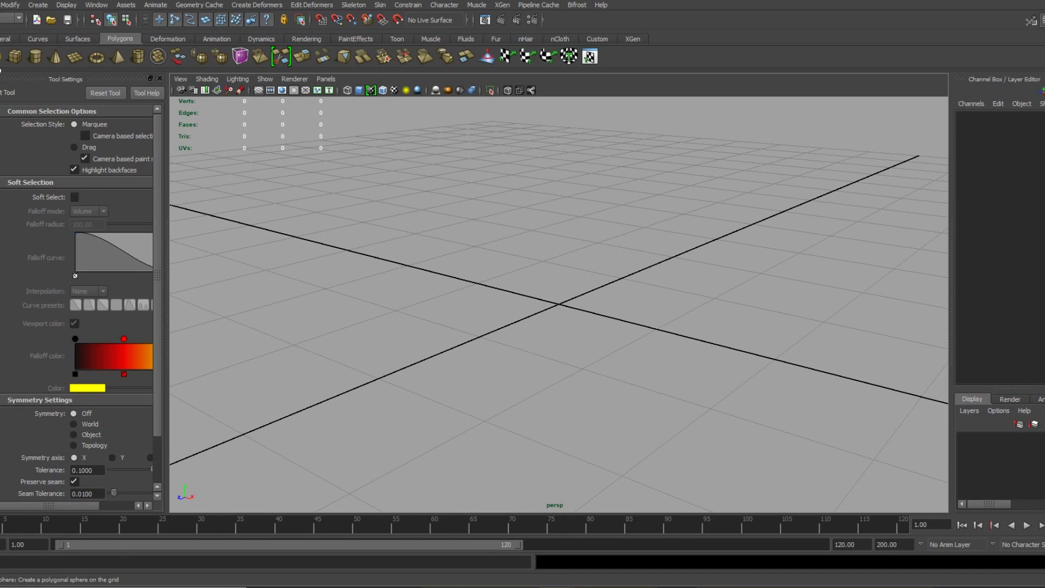
- Switch to Maya and create a polygon sphere with 32 axis and 32 height subdivisions
{"action": "left_click", "coordinate": [0, 59]}
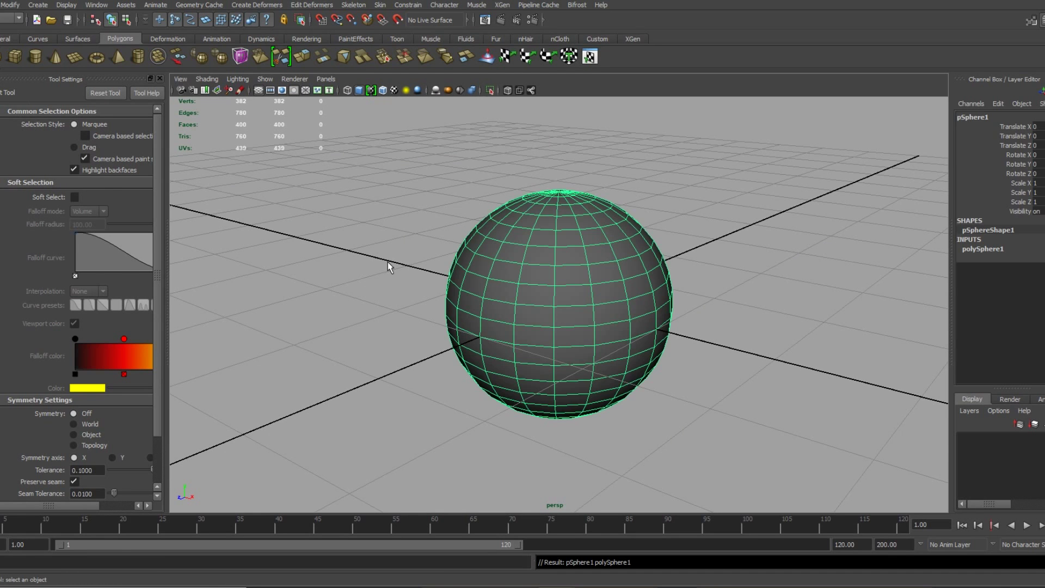
{"action": "left_click", "coordinate": [982, 249]}
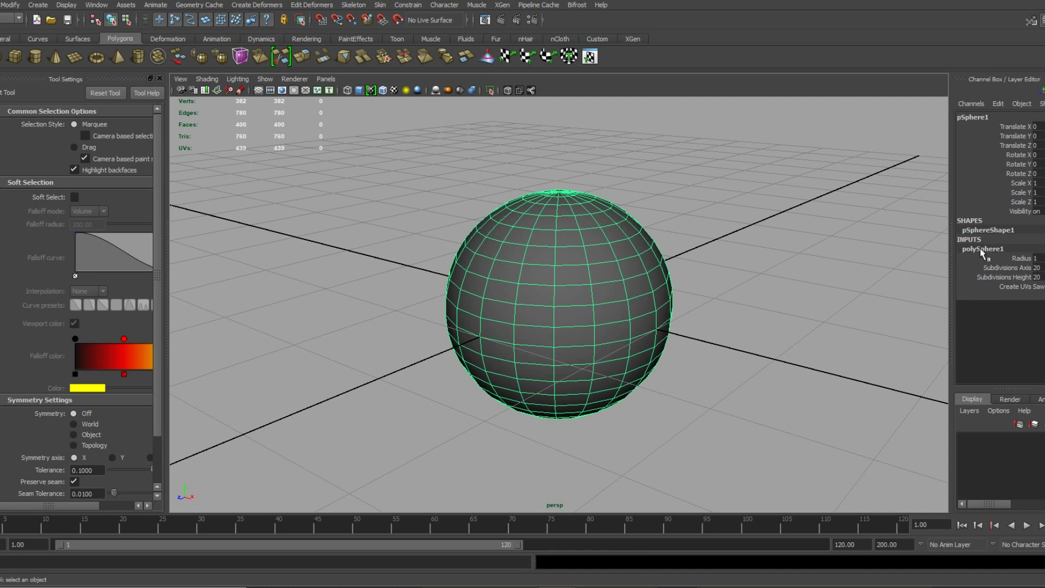
{"action": "key", "text": "Tab"}
{"action": "type", "text": "32"}
{"action": "key", "text": "Return"}
- Rename the sphere pSphere_LOD0 and hide it
{"action": "left_click", "coordinate": [732, 283]}
{"action": "left_click", "coordinate": [623, 291]}
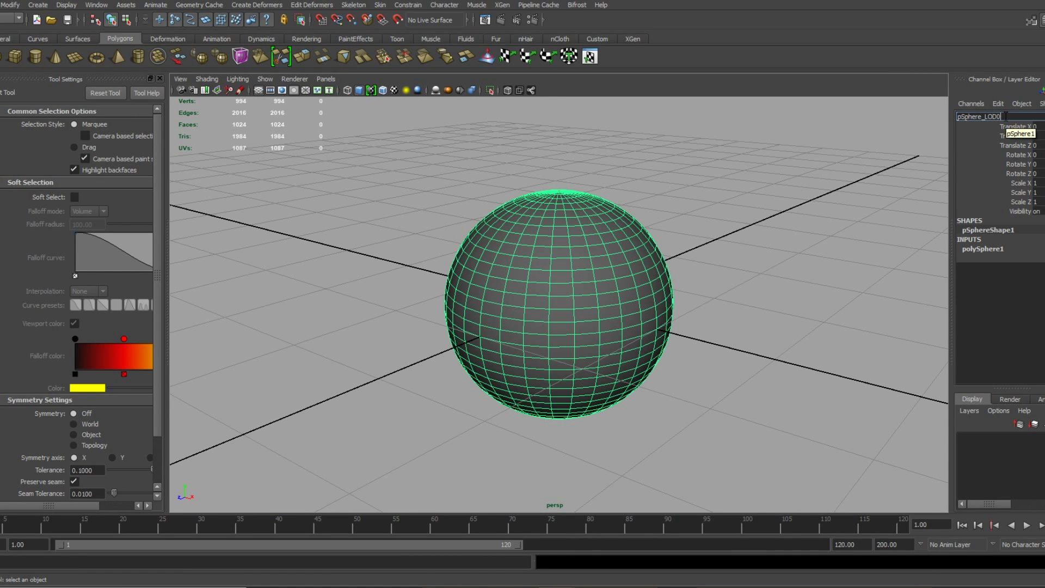
{"action": "key", "text": "Return"}
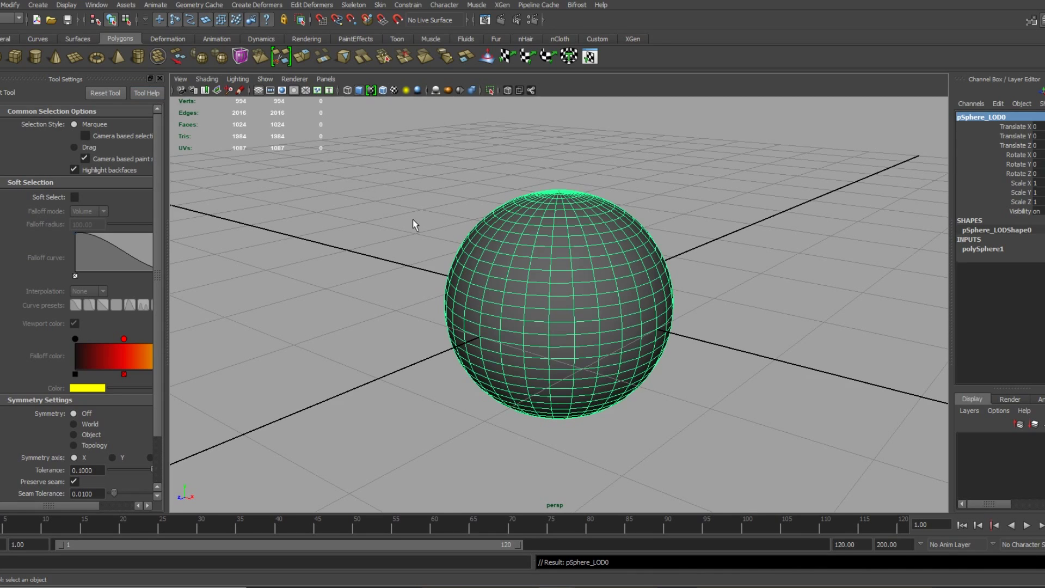
{"action": "key", "text": "ctrl+h"}
- Create a second polygon sphere with 16 axis and 16 height subdivisions and name it pSphere_LOD1
{"action": "left_click", "coordinate": [1, 56]}
{"action": "left_click", "coordinate": [988, 250]}
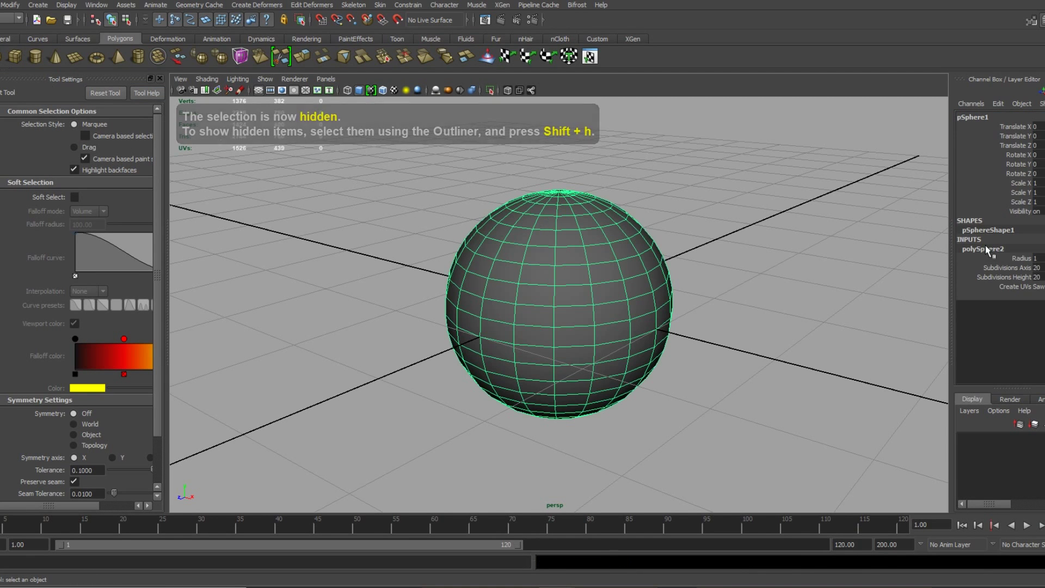
{"action": "type", "text": "16"}
{"action": "key", "text": "Tab"}
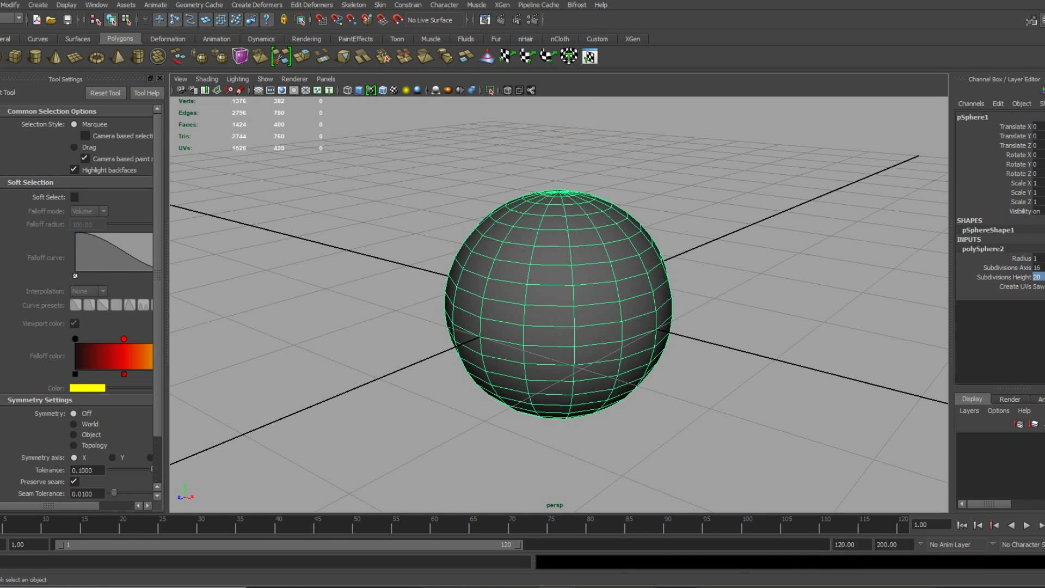
{"action": "type", "text": "16"}
{"action": "key", "text": "Return"}
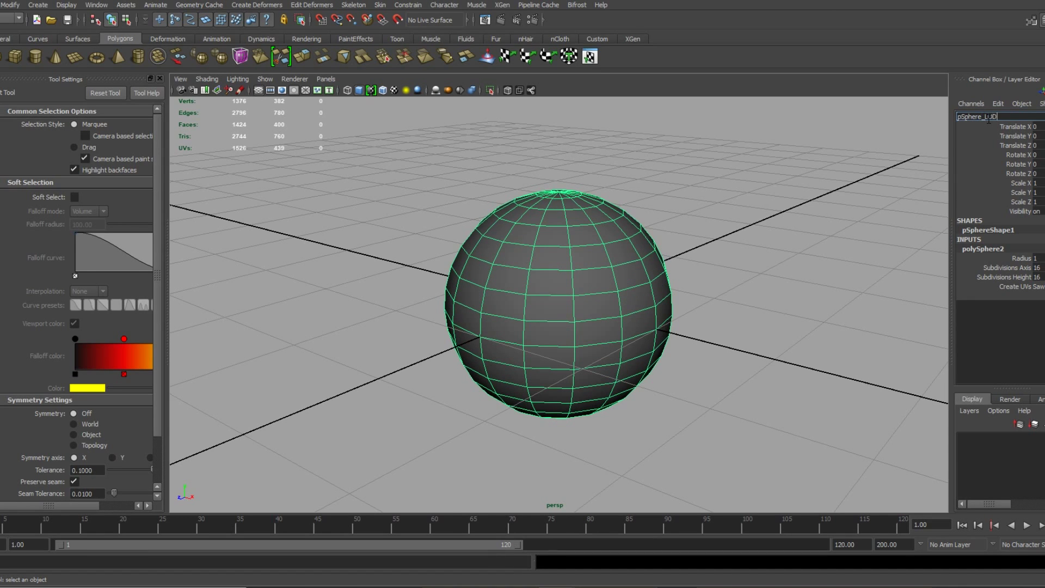
{"action": "key", "text": "Return"}
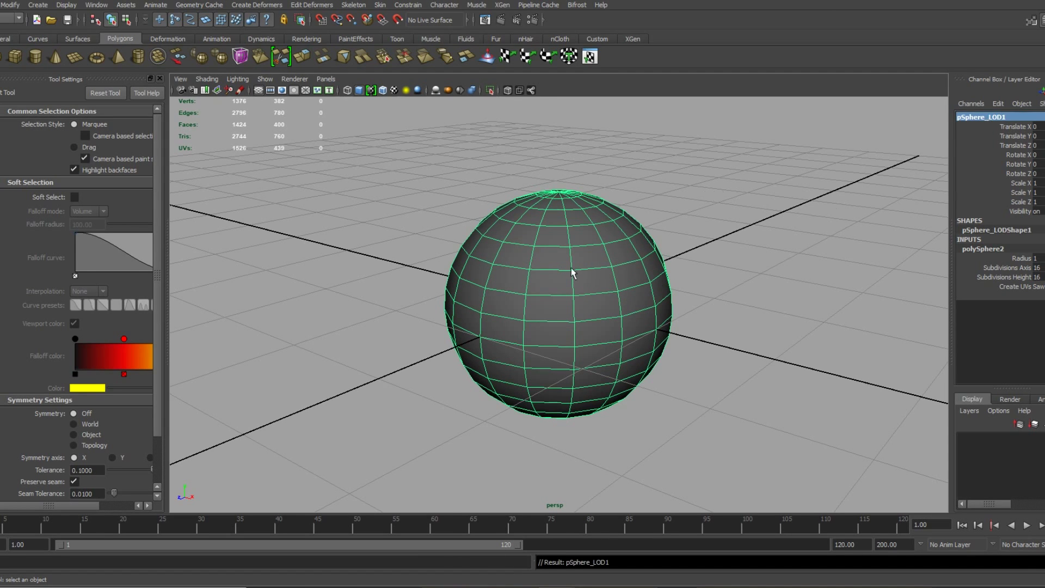
- Hide pSphere_LOD1 and create a third polygon sphere with 6 axis and 6 height subdivisions
{"action": "key", "text": "ctrl+h"}
{"action": "left_click", "coordinate": [1, 58]}
{"action": "left_click", "coordinate": [970, 249]}
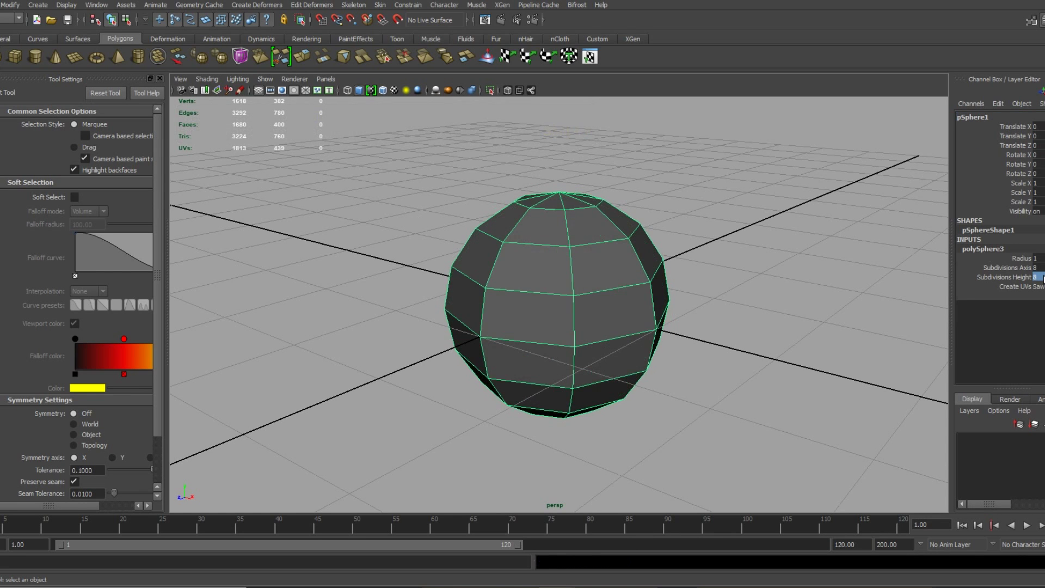
{"action": "left_click", "coordinate": [1039, 267]}
{"action": "type", "text": "6"}
{"action": "key", "text": "Return"}
{"action": "type", "text": "6"}
{"action": "key", "text": "Return"}
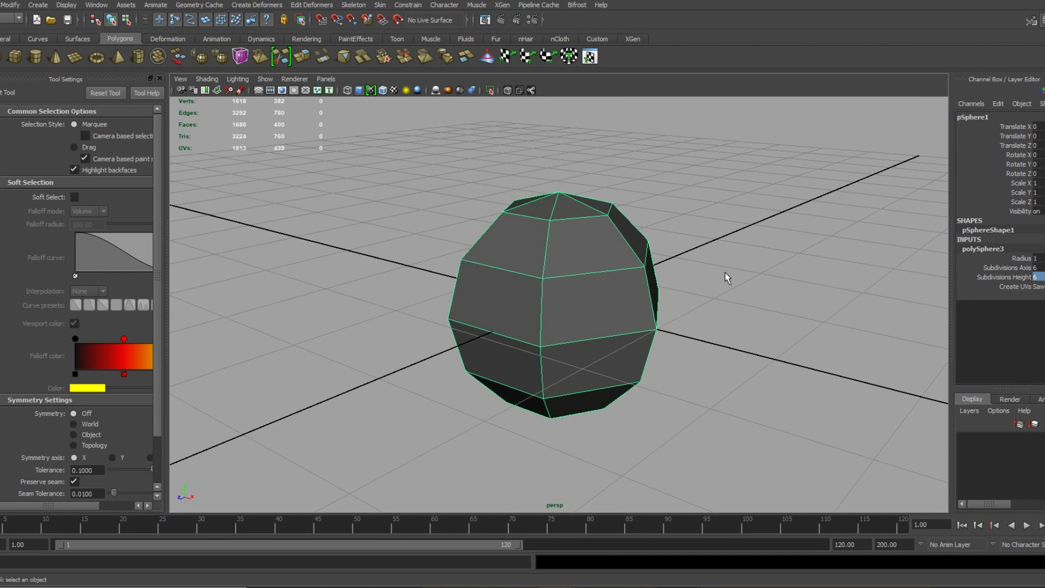
- Rename the third sphere pSphere_LOD2 and unhide pSphere_LOD0 and pSphere_LOD1 using the Outliner
{"action": "left_click", "coordinate": [997, 117]}
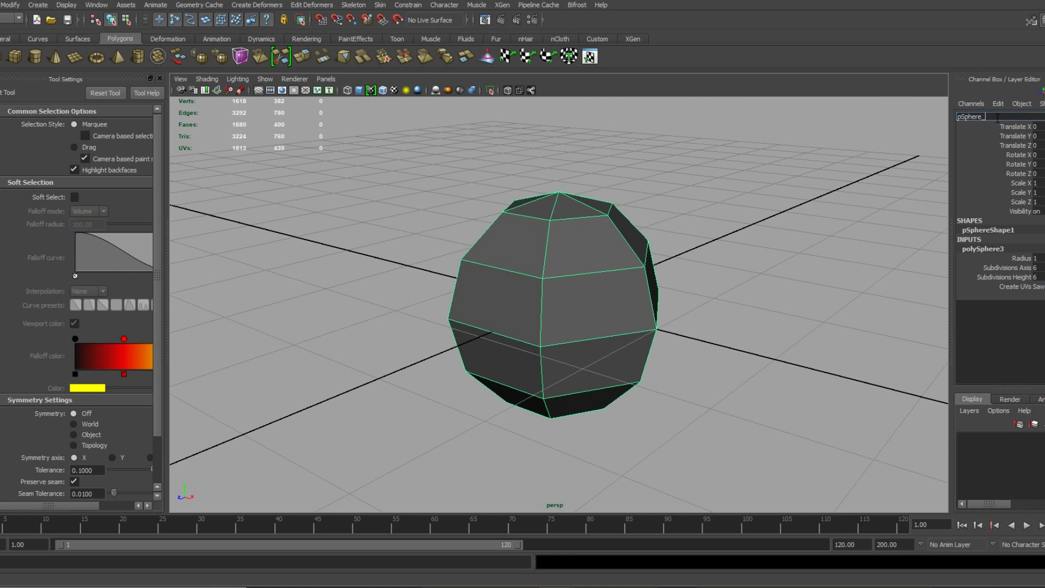
{"action": "key", "text": "Return"}
{"action": "left_click", "coordinate": [96, 5]}
{"action": "left_click", "coordinate": [110, 90]}
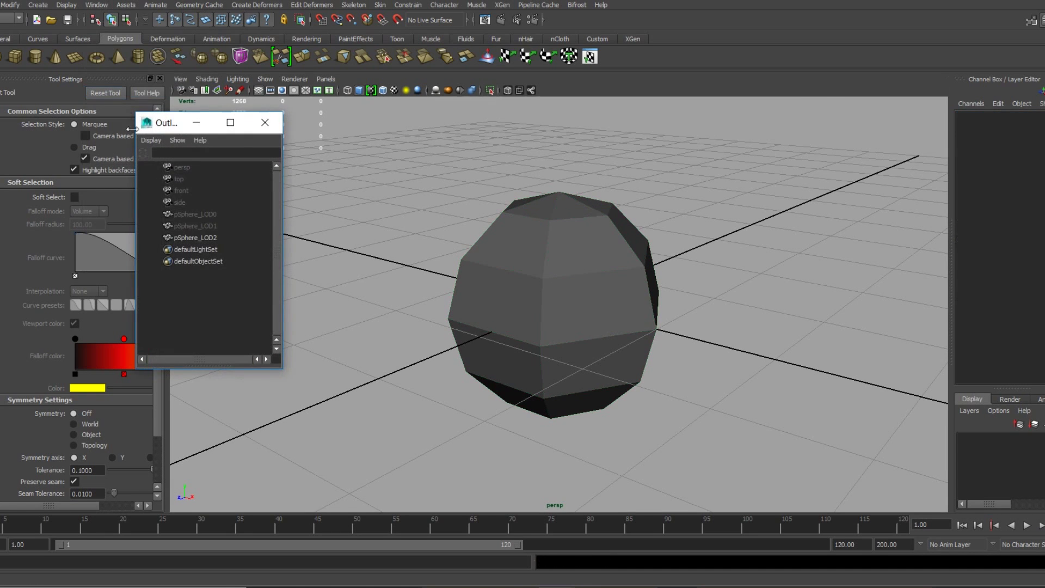
{"action": "left_click", "coordinate": [202, 215]}
{"action": "left_click", "coordinate": [201, 223], "text": "shift"}
{"action": "key", "text": "shift+h"}
{"action": "left_click", "coordinate": [172, 108]}
- Create an empty group and name it Sphare_optimized
{"action": "left_click", "coordinate": [38, 4]}
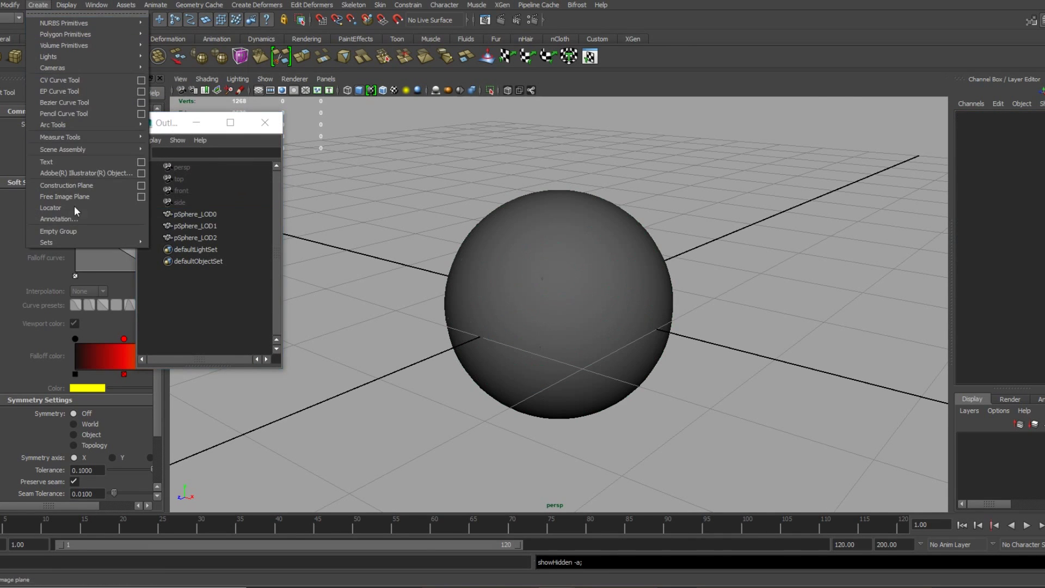
{"action": "left_click", "coordinate": [71, 230]}
{"action": "double_click", "coordinate": [224, 249]}
{"action": "type", "text": "Sphare_optimized"}
{"action": "key", "text": "Return"}
- Parent pSphere_LOD0, pSphere_LOD1 and pSphere_LOD2 under the Sphare_optimized group
{"action": "left_click", "coordinate": [207, 215]}
{"action": "left_click", "coordinate": [210, 238], "text": "shift"}
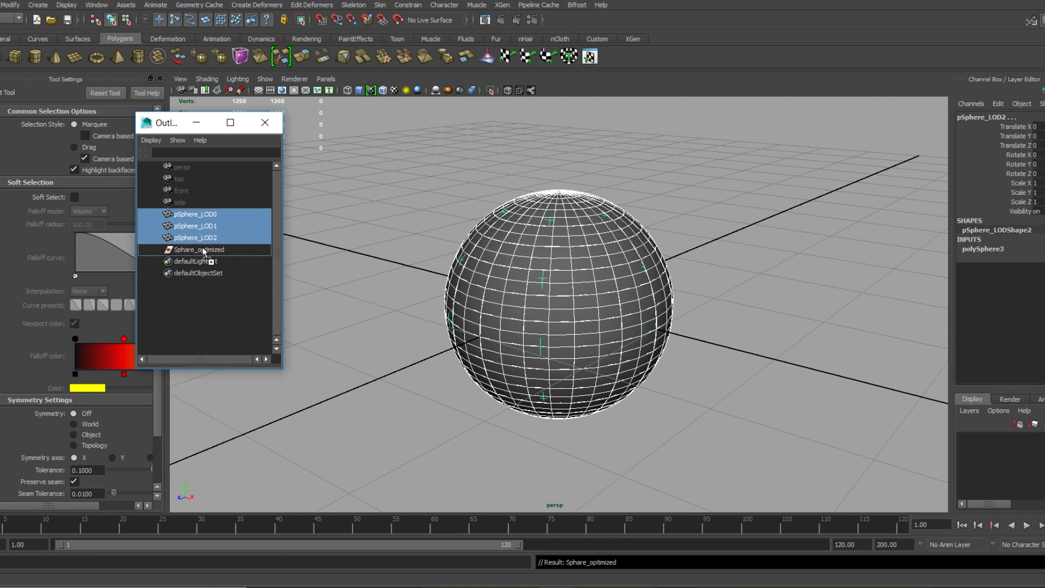
{"action": "middle_click_drag", "start_coordinate": [203, 251], "coordinate": [203, 250]}
- Select all three LOD spheres and delete all construction history in the scene
{"action": "left_click_drag", "start_coordinate": [378, 140], "coordinate": [795, 450]}
{"action": "left_click", "coordinate": [1, 5]}
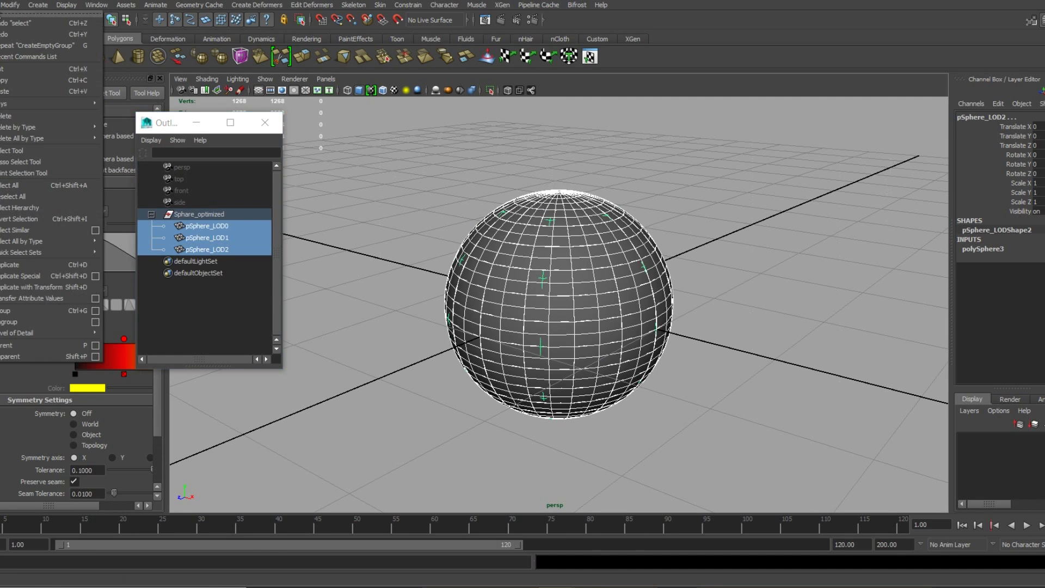
{"action": "mouse_move", "coordinate": [31, 139]}
{"action": "left_click", "coordinate": [116, 143]}
- Export the Sphare_optimized group as an FBX file named optimized_sphare in the Documents folder
{"action": "left_click", "coordinate": [220, 215]}
{"action": "left_click", "coordinate": [0, 4]}
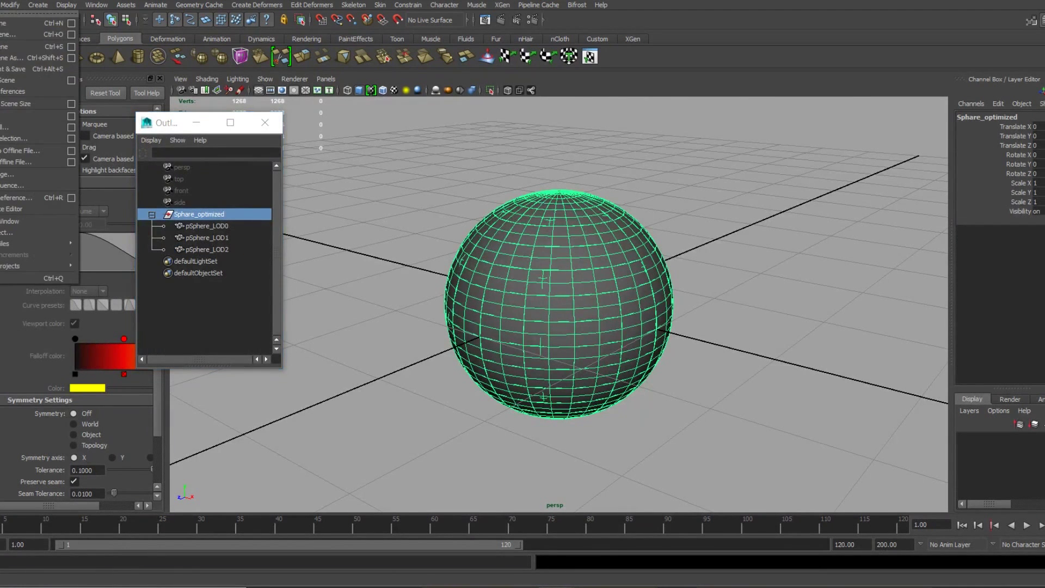
{"action": "left_click", "coordinate": [22, 139]}
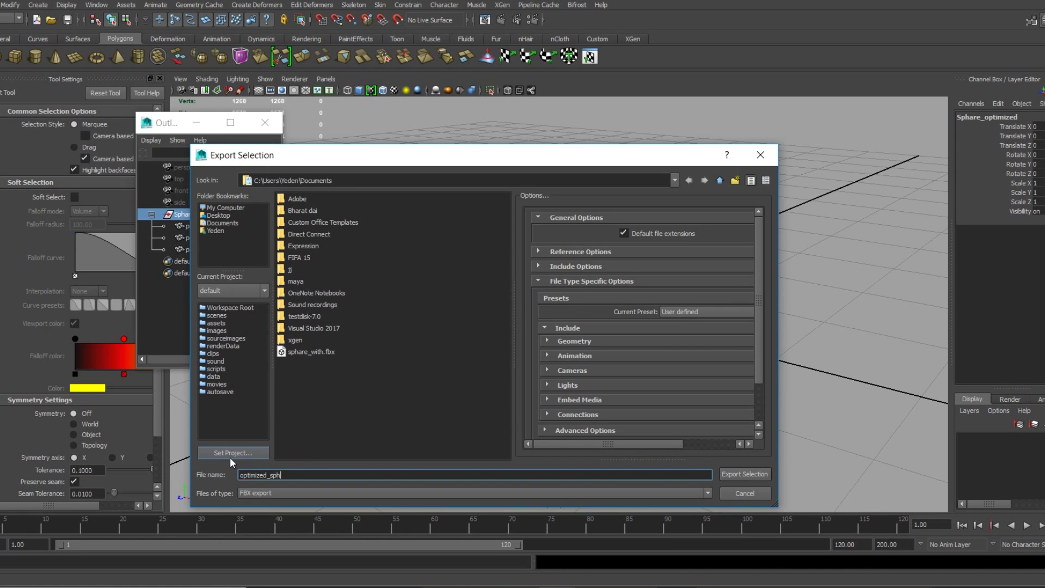
{"action": "left_click", "coordinate": [272, 493]}
{"action": "left_click", "coordinate": [370, 493]}
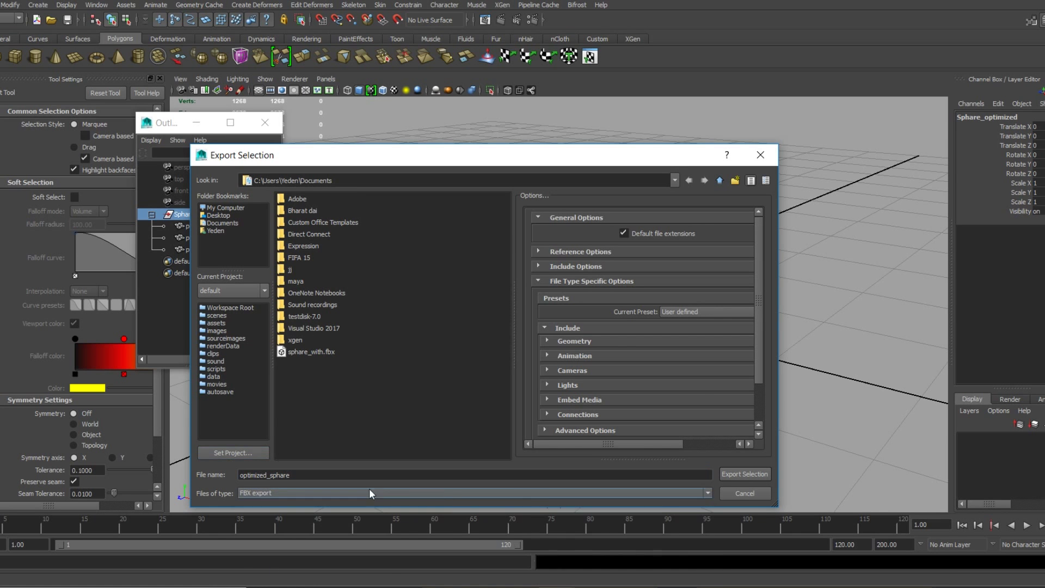
{"action": "left_click", "coordinate": [747, 477]}
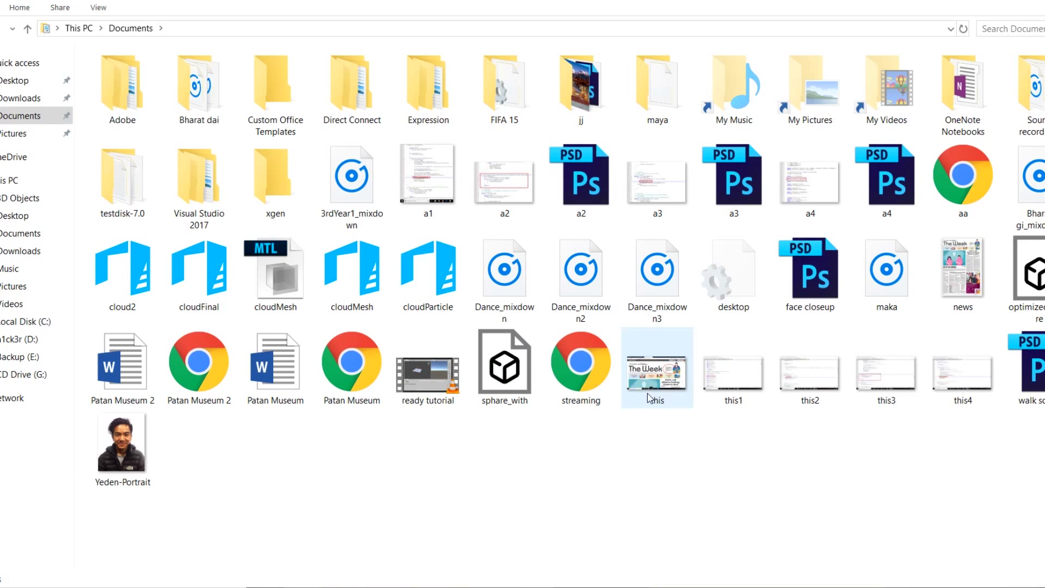
- Import the optimized_sphare file into the Unity project's Assets, place it in the scene and raise it to Y 0.89
{"action": "left_click_drag", "start_coordinate": [1029, 278], "coordinate": [498, 524]}
{"action": "left_click", "coordinate": [597, 456]}
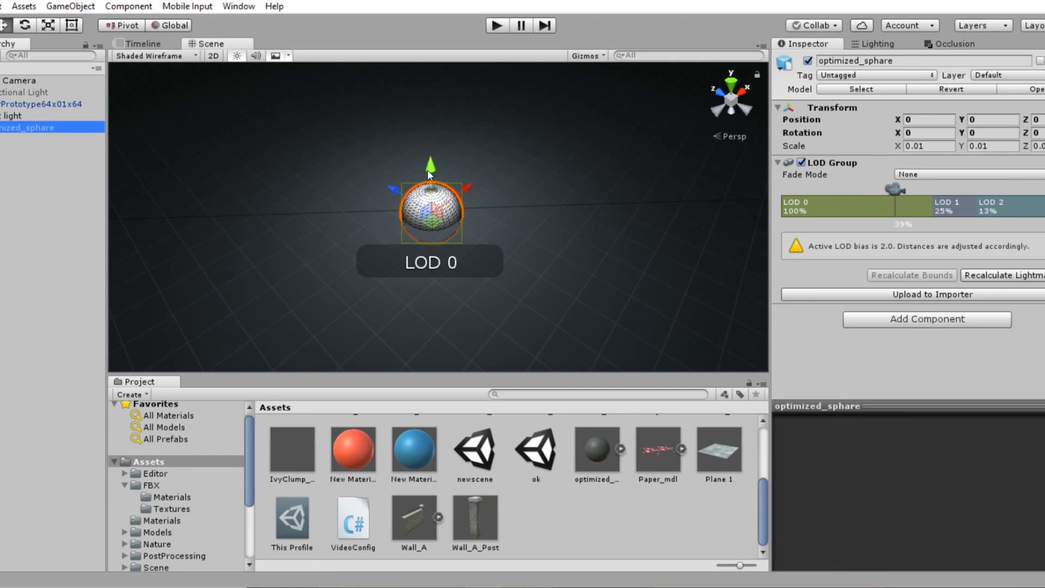
{"action": "mouse_move", "coordinate": [427, 170]}
{"action": "left_mouse_down"}
{"action": "mouse_move", "coordinate": [428, 137]}
{"action": "mouse_move", "coordinate": [428, 149]}
{"action": "left_mouse_up"}
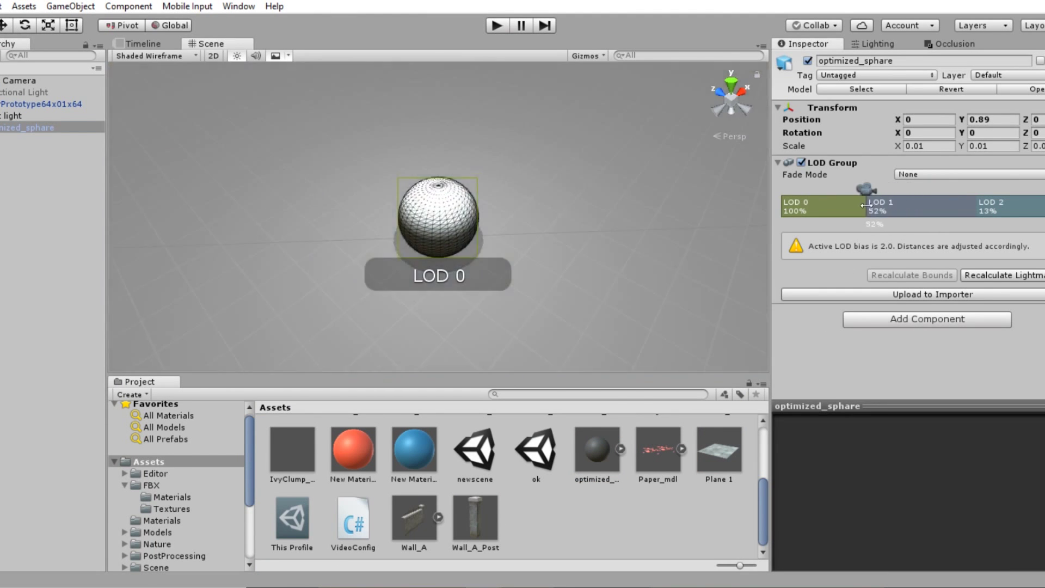